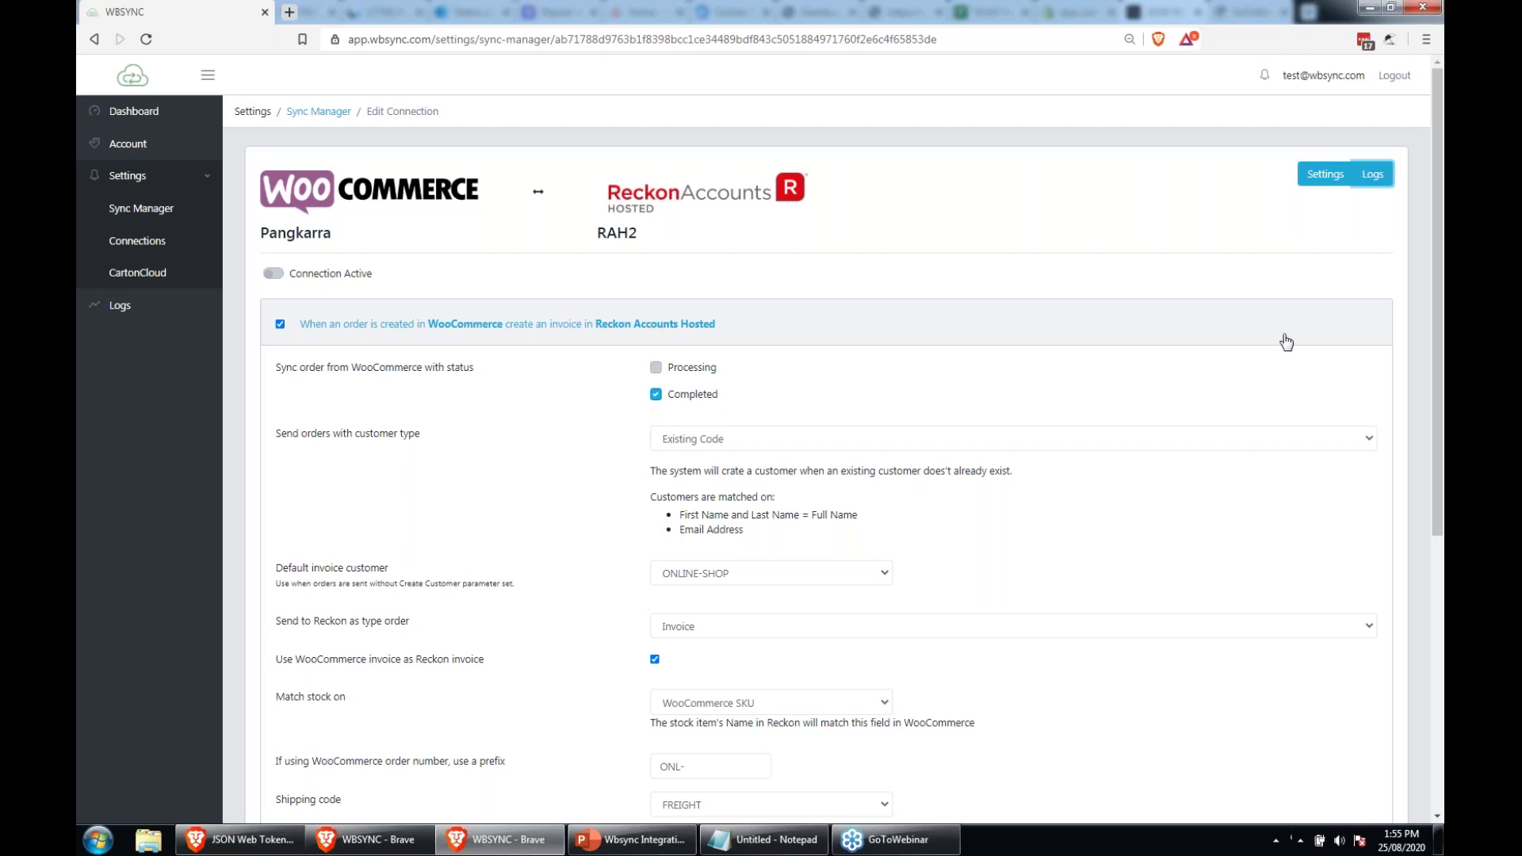
Scroll through the connection's sync logs and open the detailed log for order 180249
scroll(753, 420, down, 2)
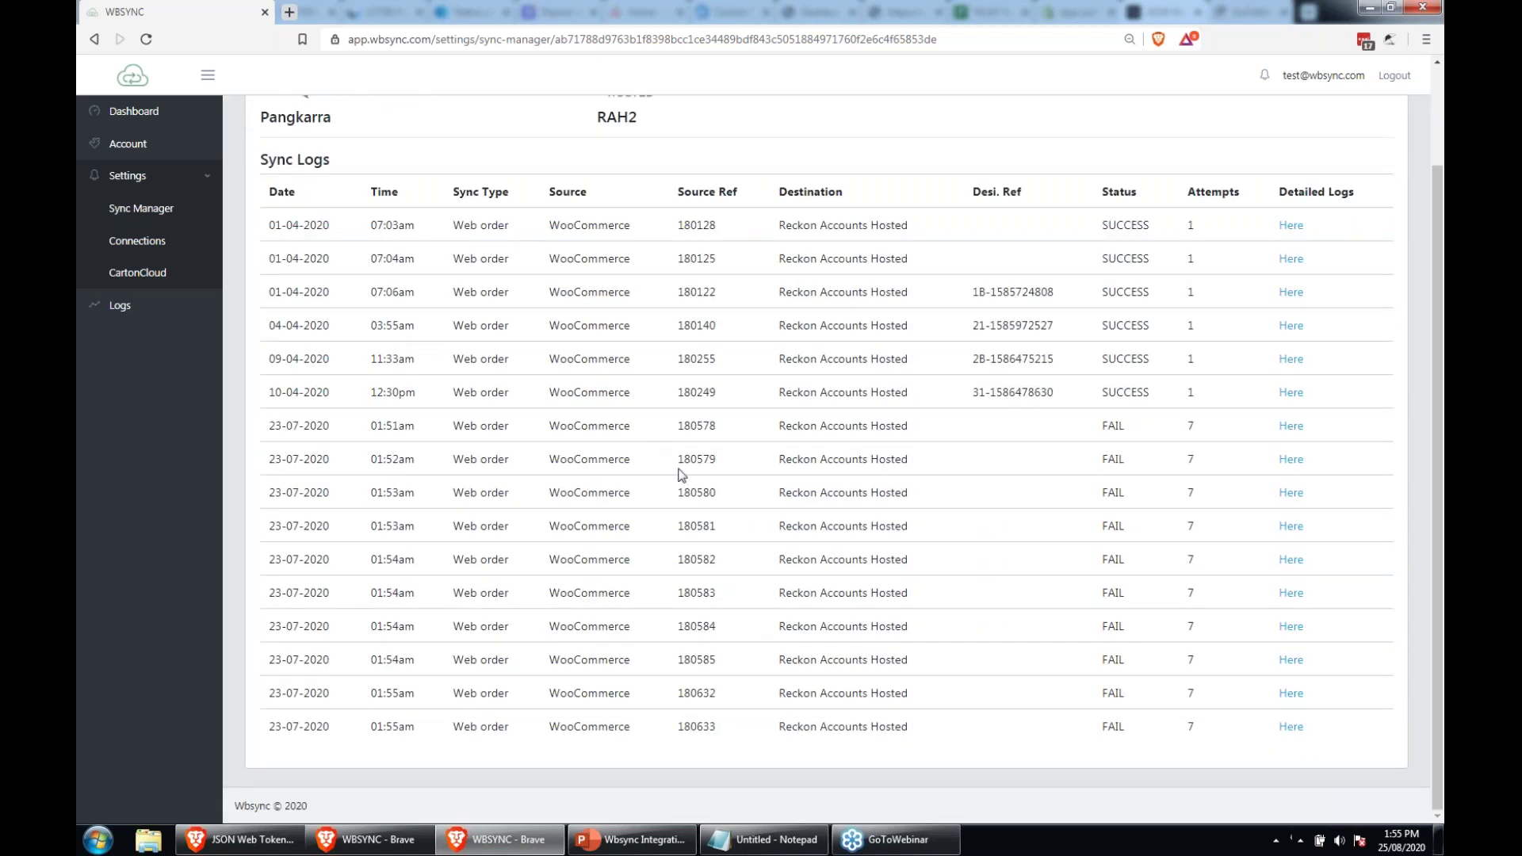
scroll(595, 397, up, 2)
scroll(515, 251, down, 2)
click(1291, 392)
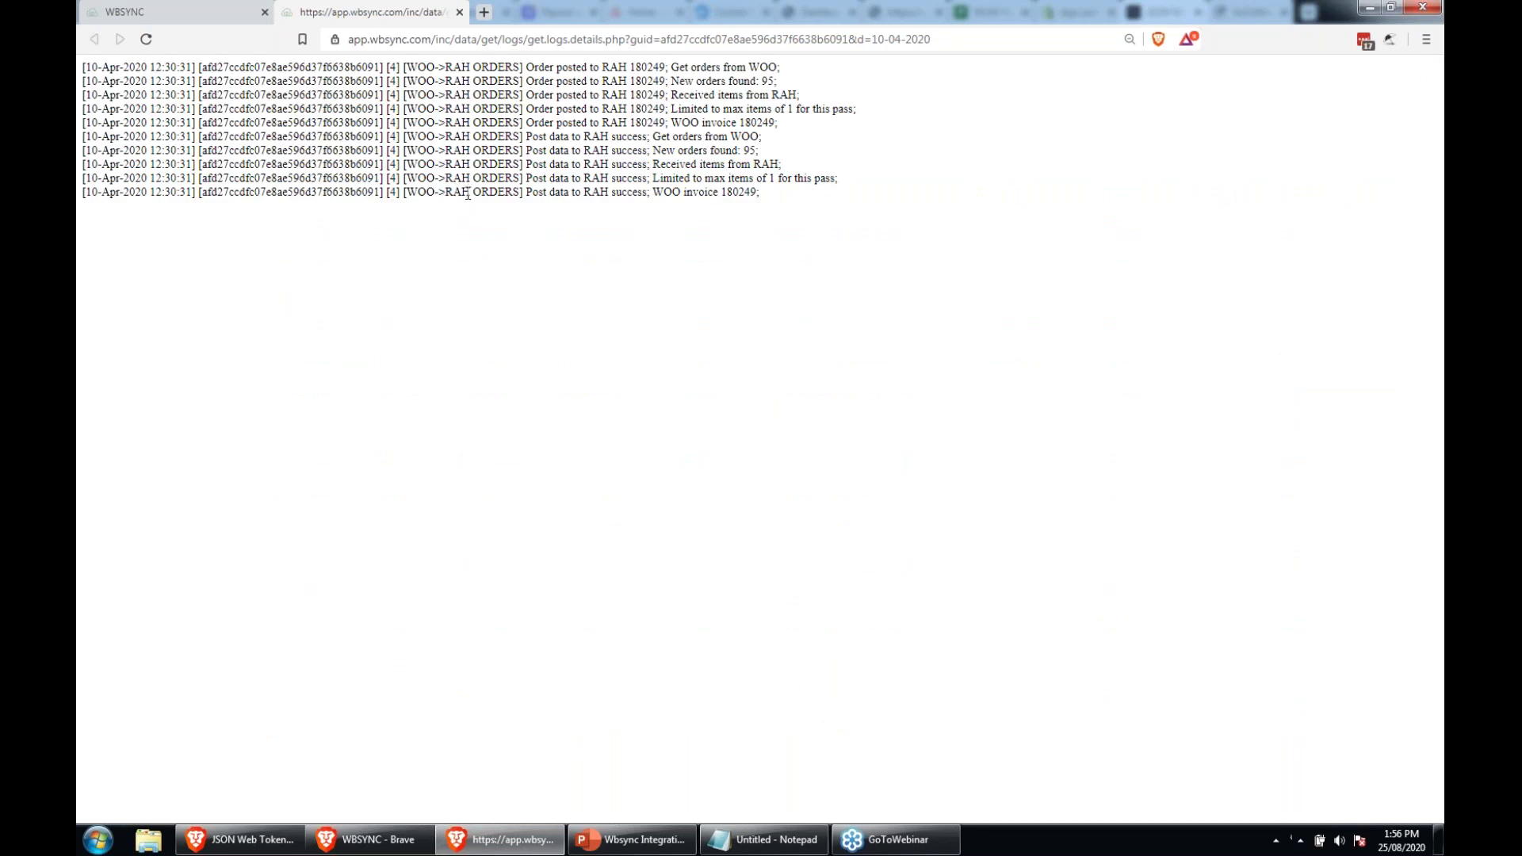
Highlight two detailed log lines, return to the sync logs table, then go to the main dashboard
drag(208, 87, 373, 97)
click(367, 212)
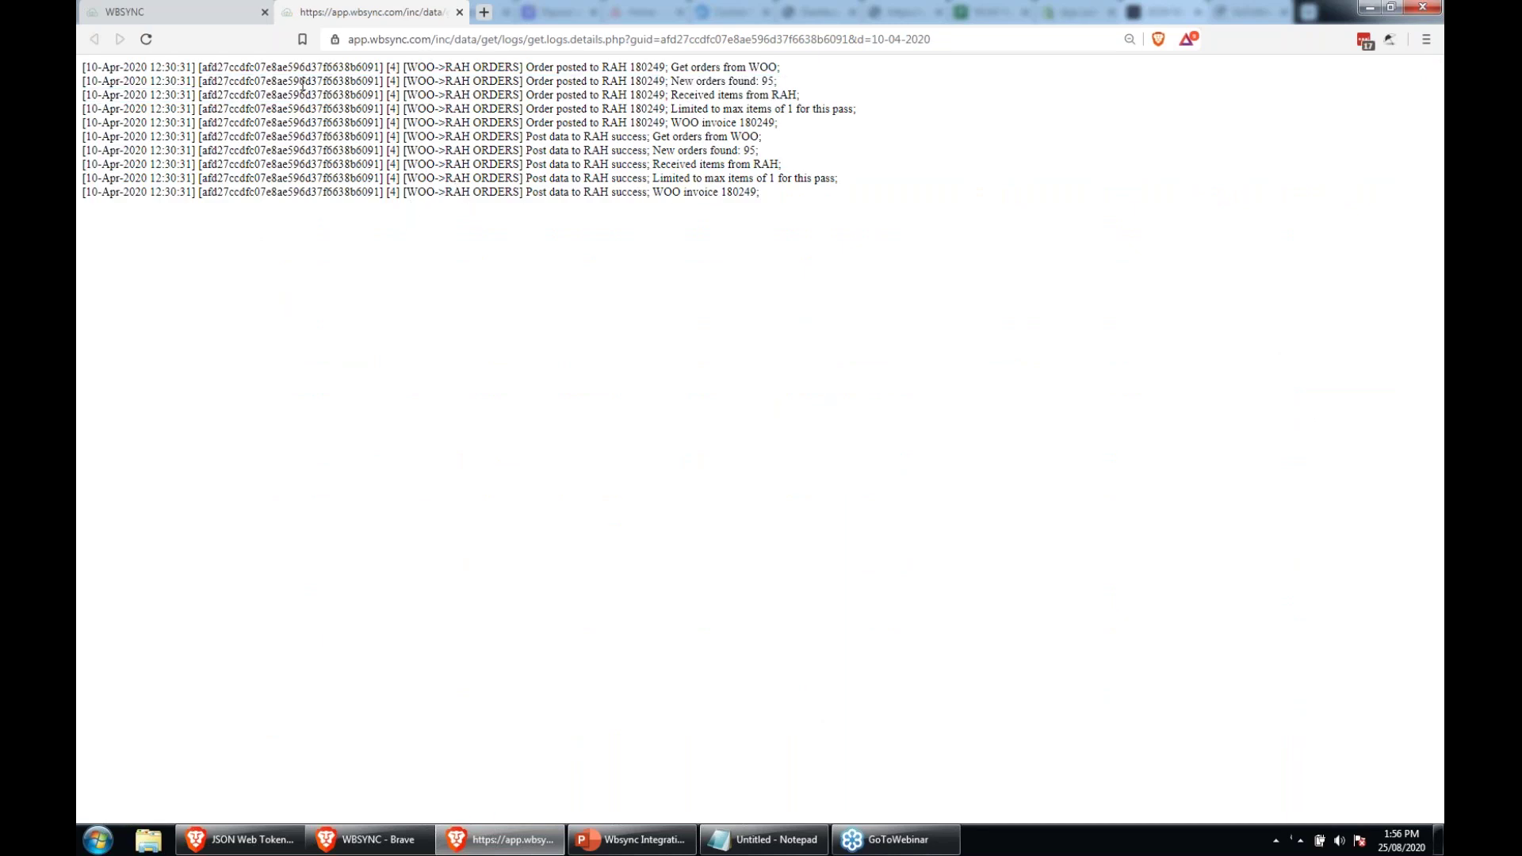
click(131, 12)
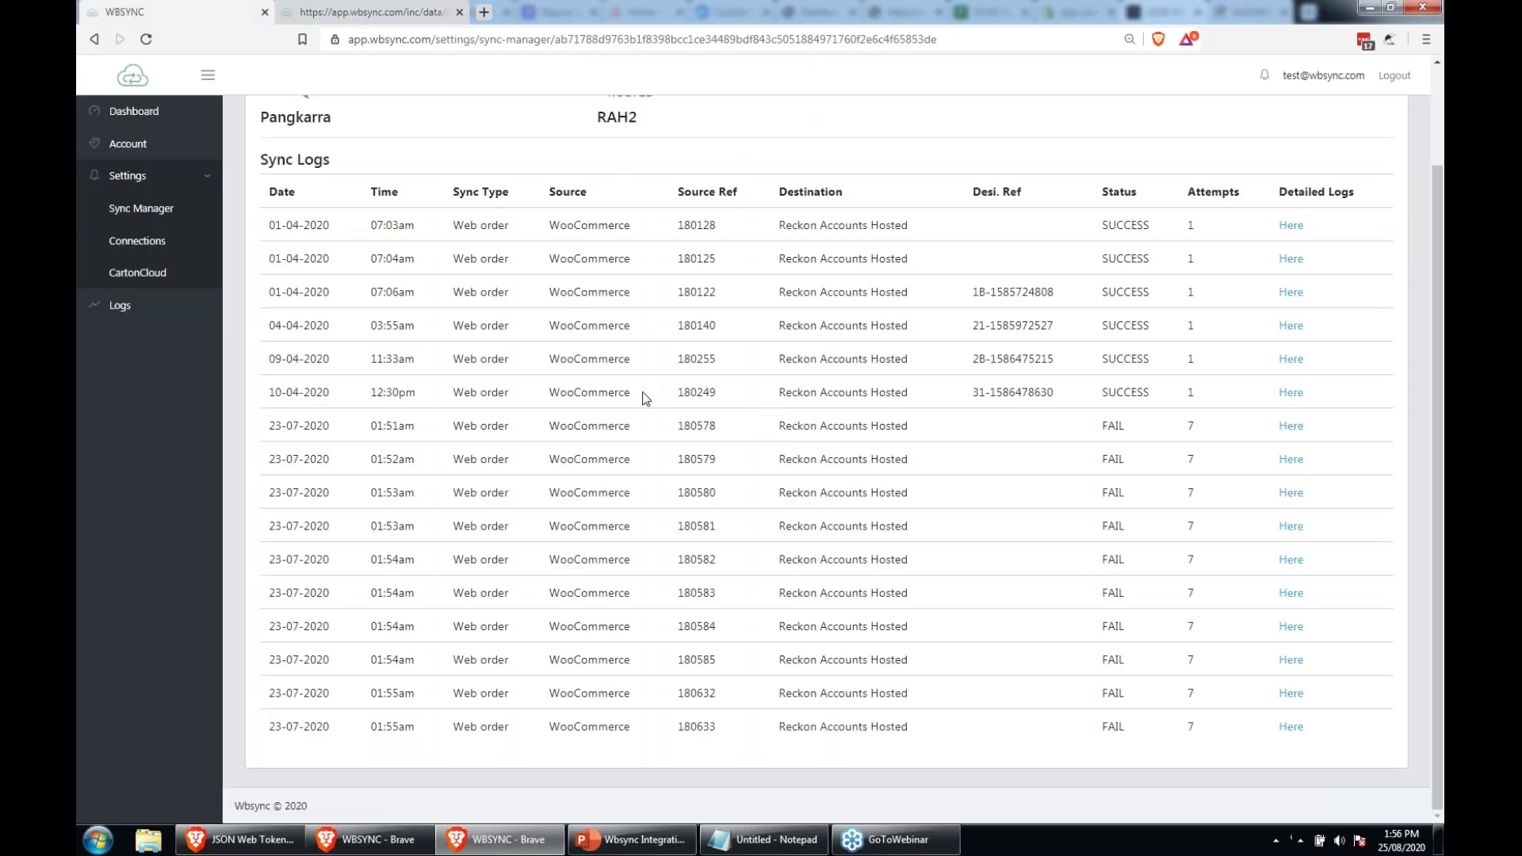
scroll(646, 398, up, 2)
scroll(646, 398, down, 2)
click(148, 143)
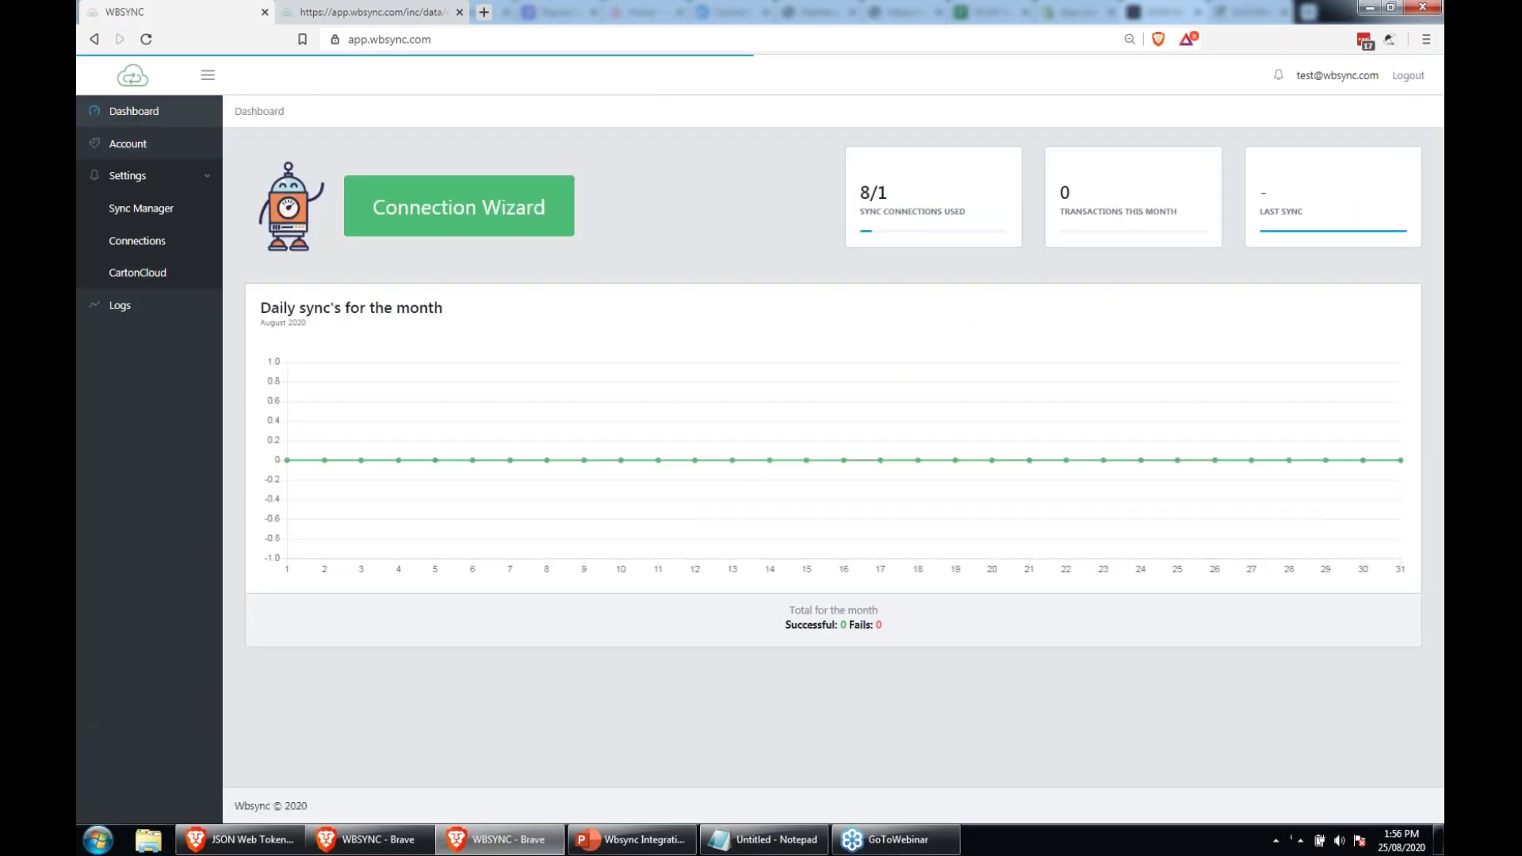
Browse all sync logs: web orders, payroll journals and Unleashed transactions with SUCCESS/FAIL status
click(160, 306)
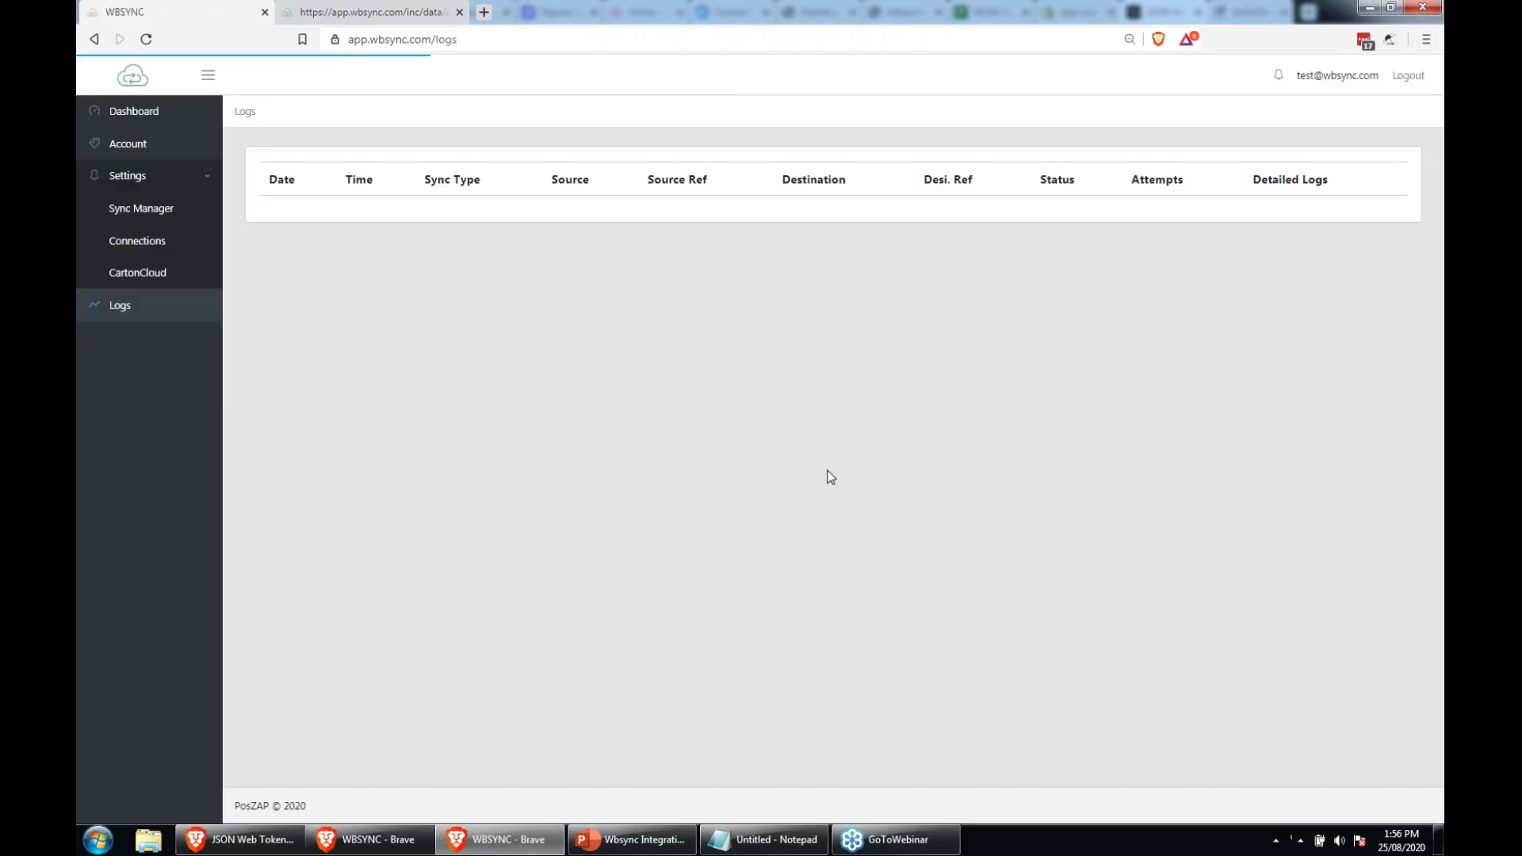
scroll(829, 477, down, 10)
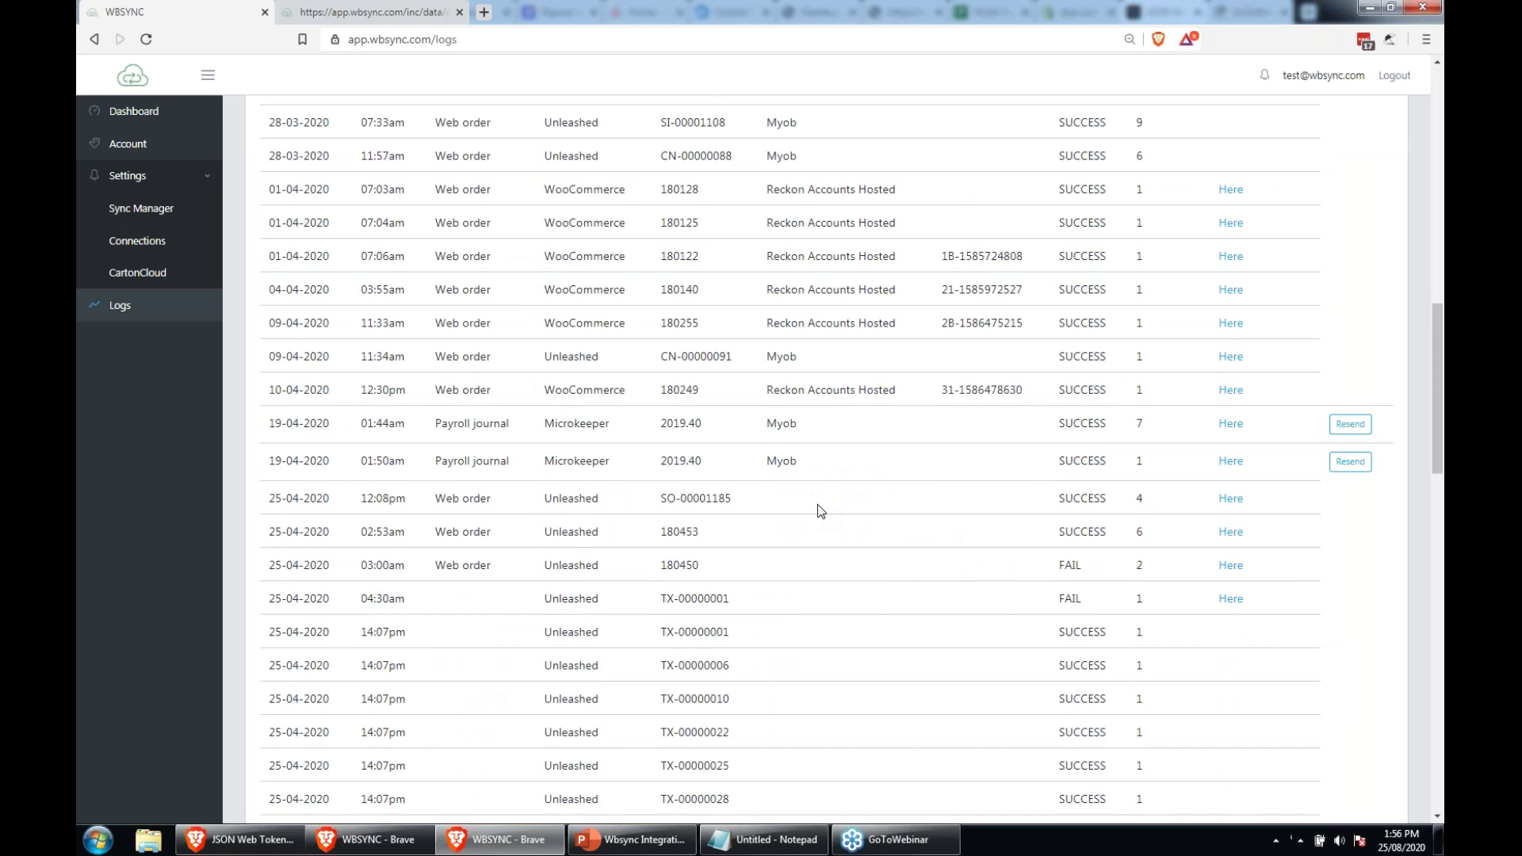
scroll(821, 523, down, 1)
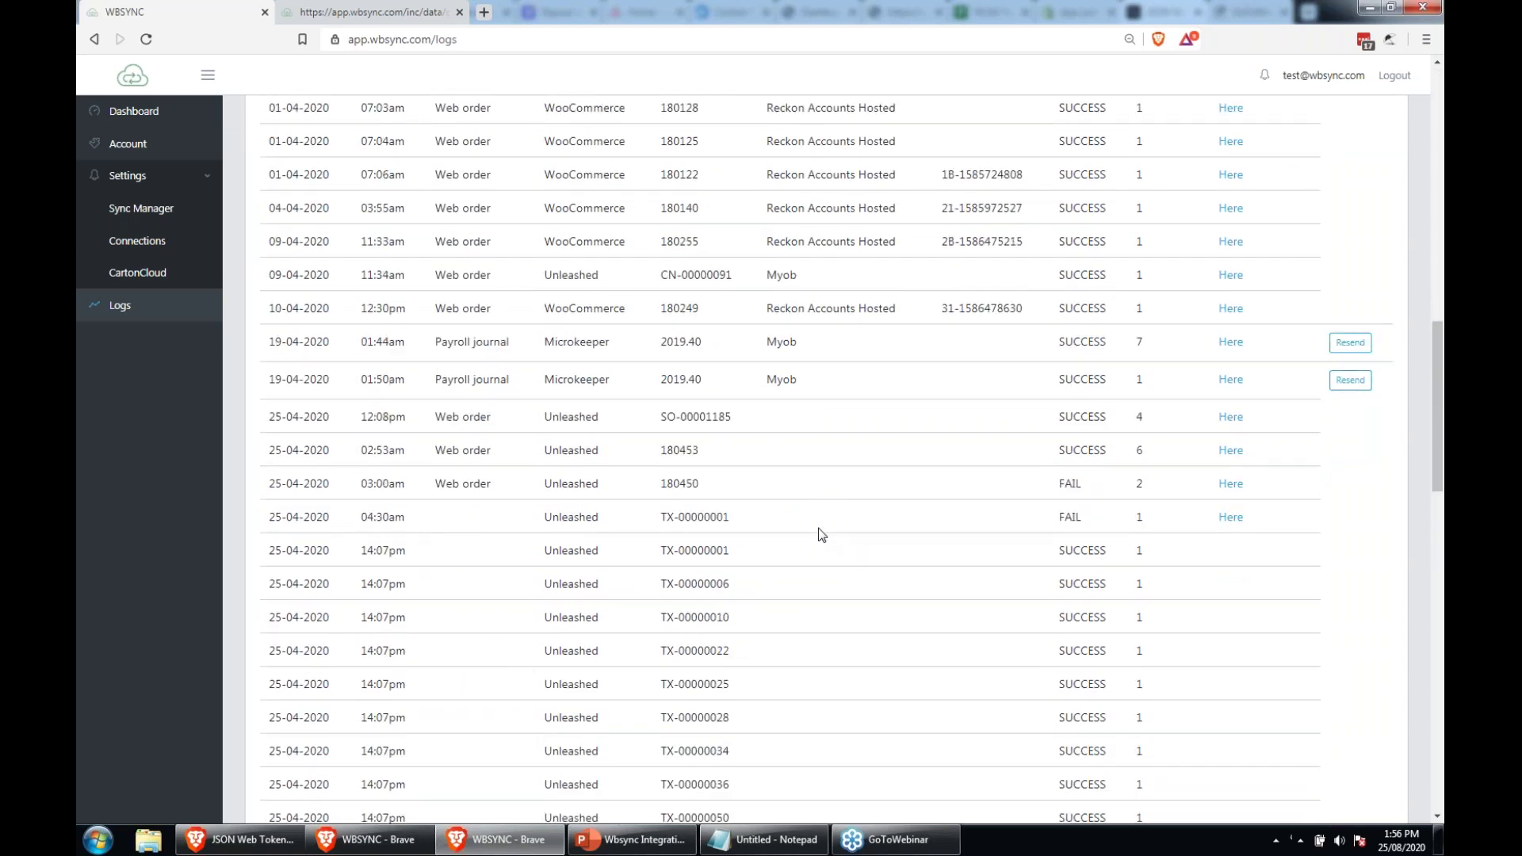
scroll(821, 535, down, 12)
scroll(821, 531, up, 6)
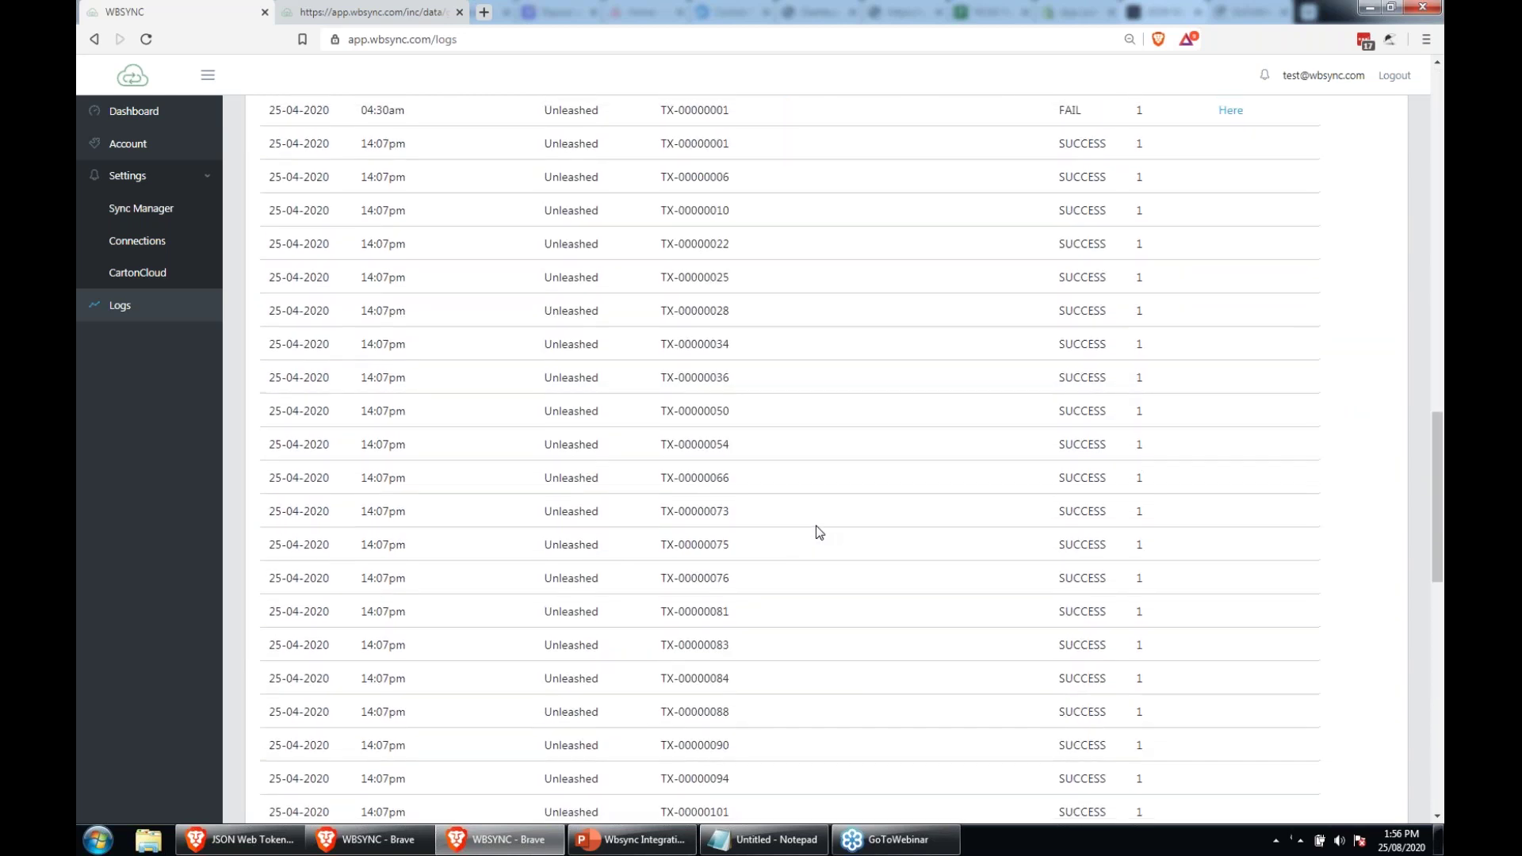
scroll(814, 528, up, 4)
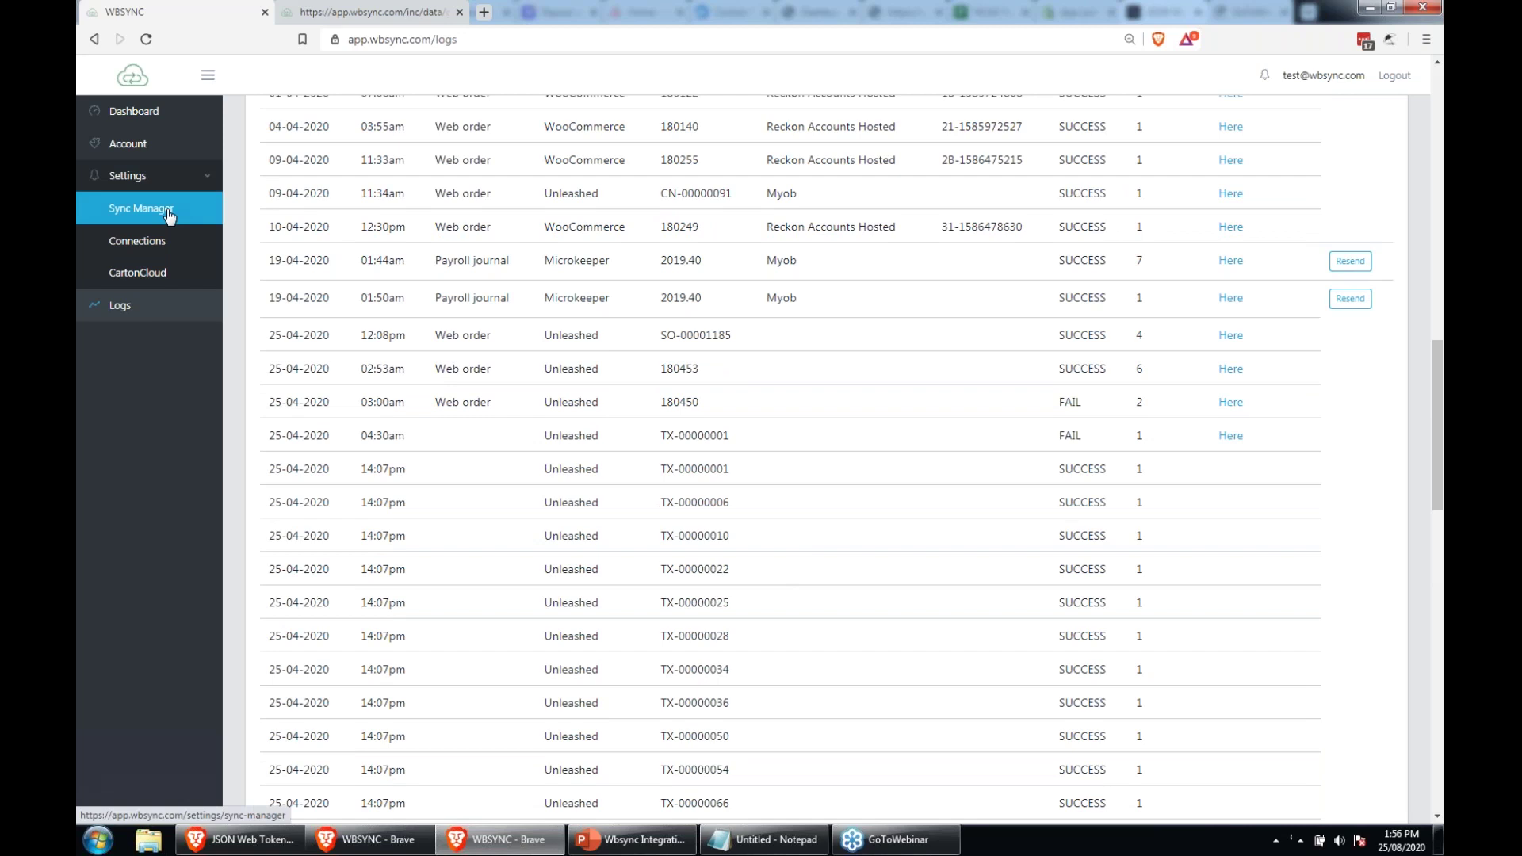
click(168, 210)
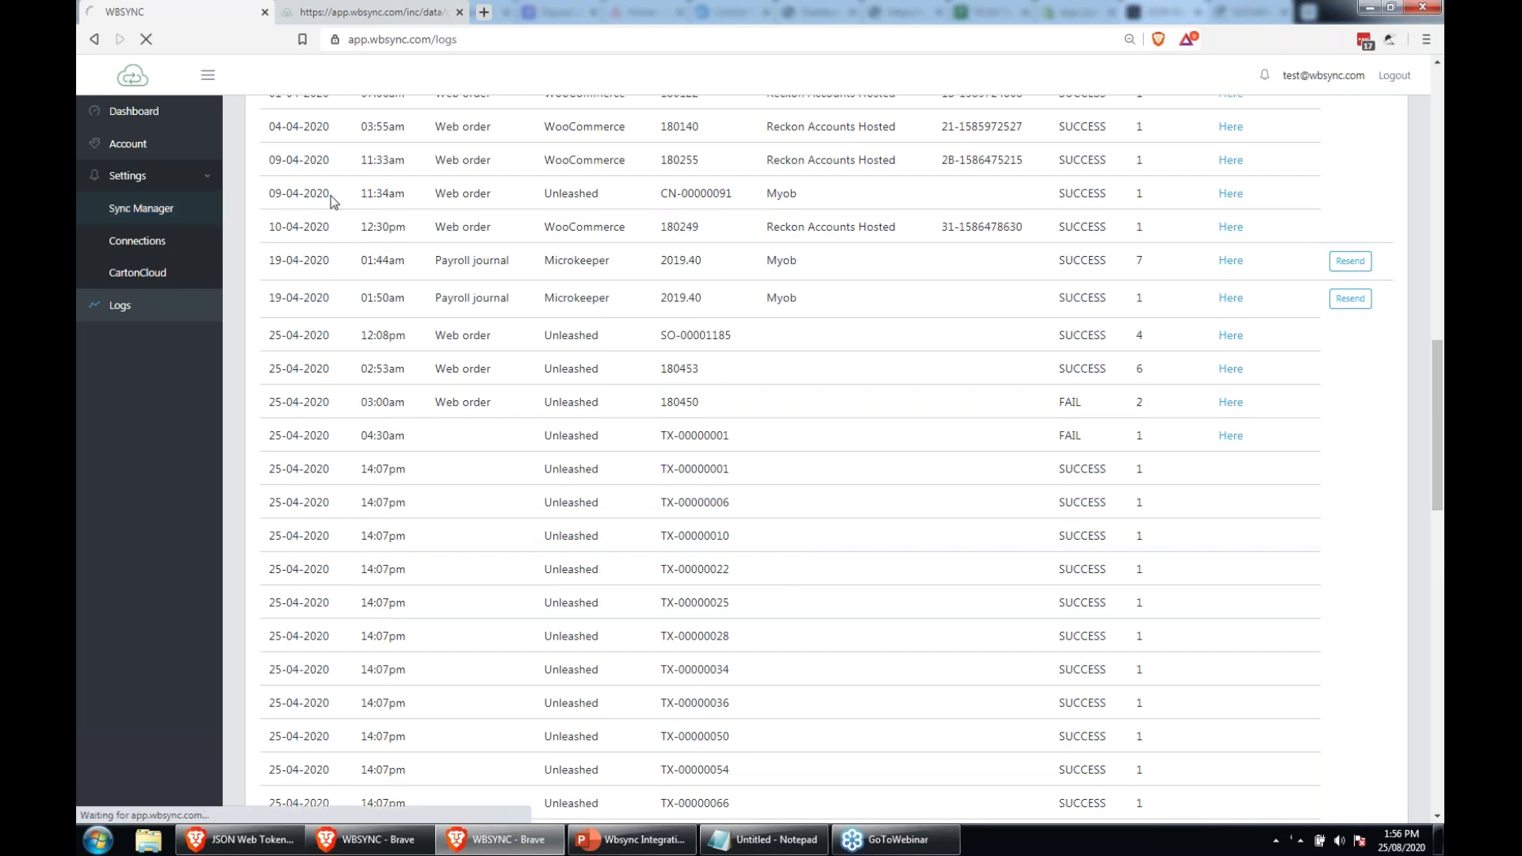
Attempt a new connection, dismiss the maximum-syncs alert, and edit the RAH2 → Google connection
click(309, 174)
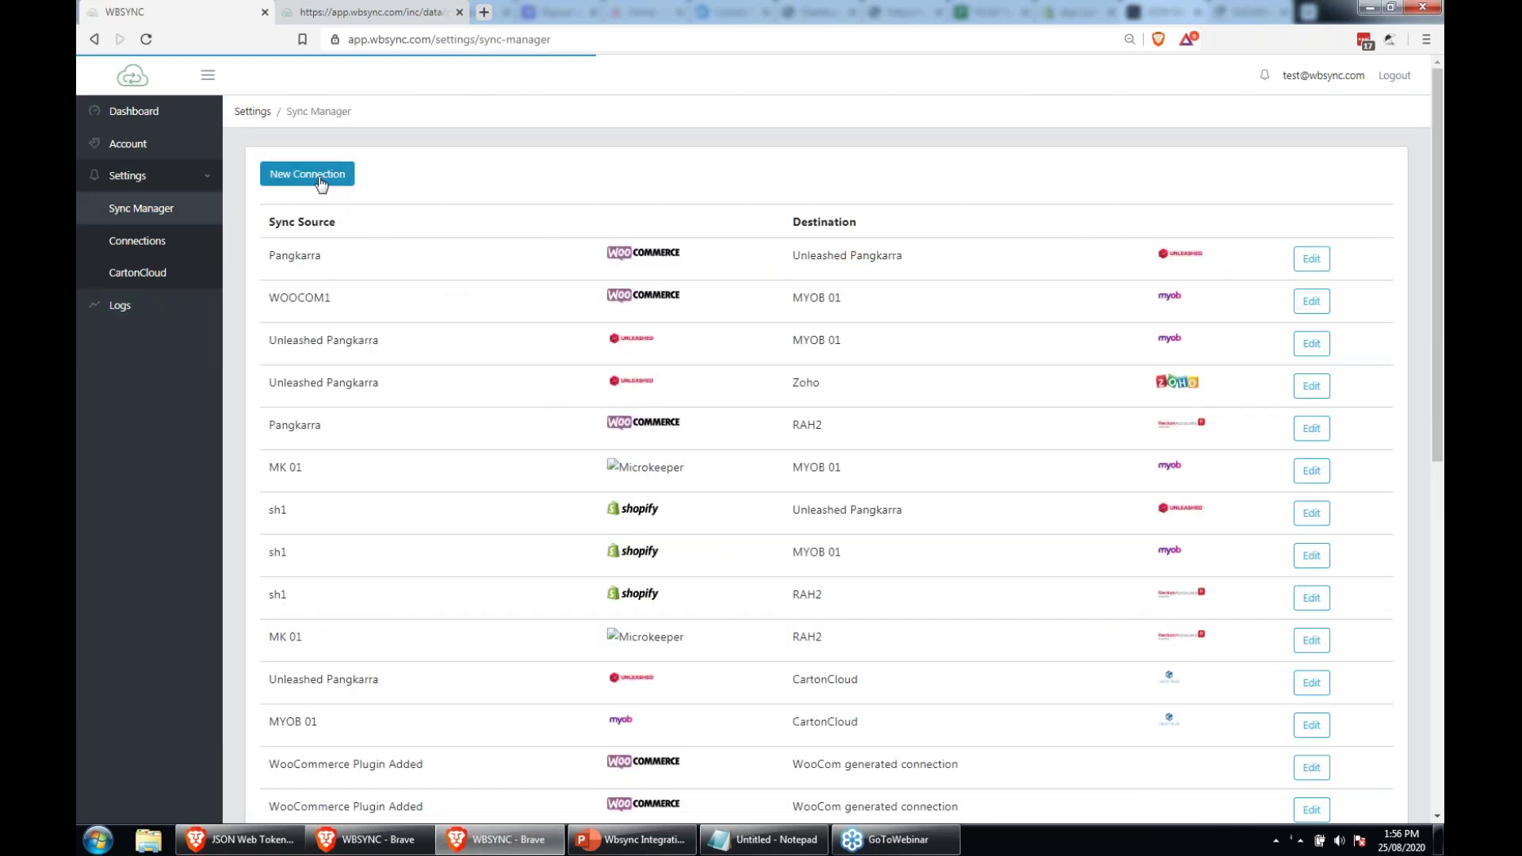
click(905, 125)
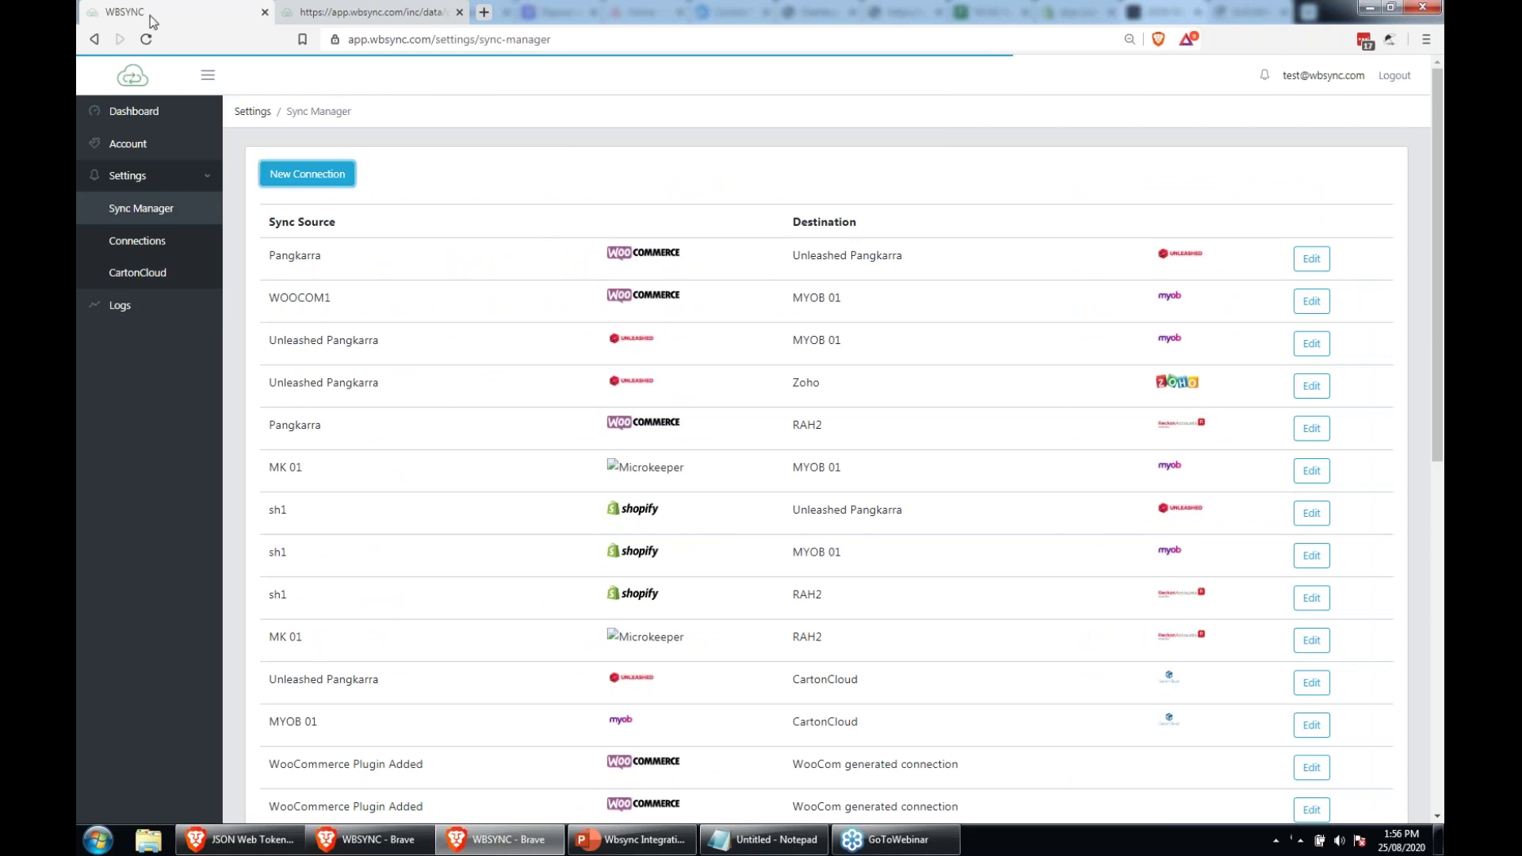
scroll(489, 465, down, 9)
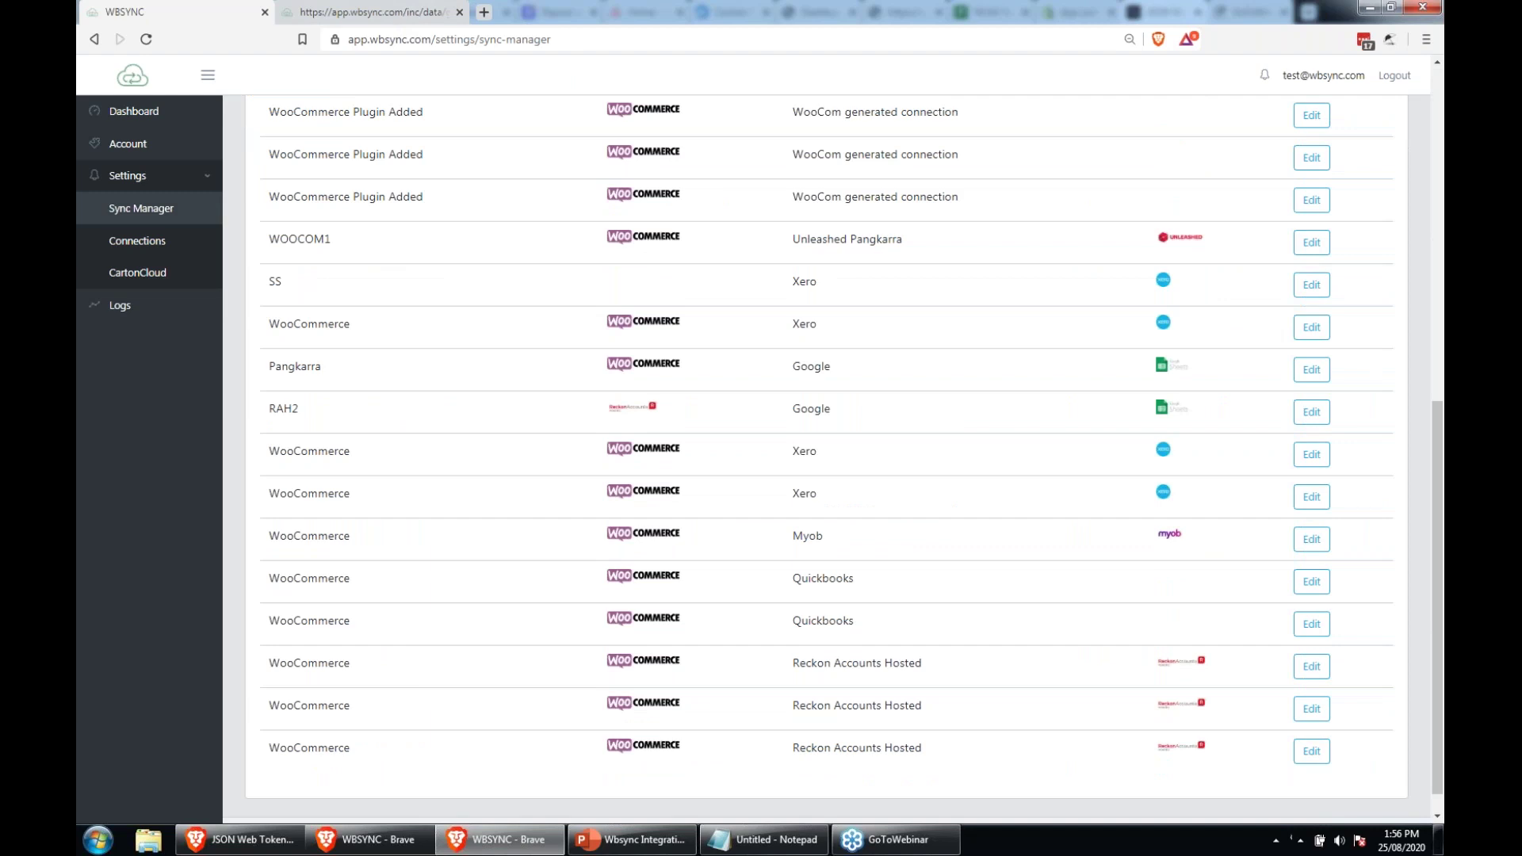
scroll(349, 479, up, 9)
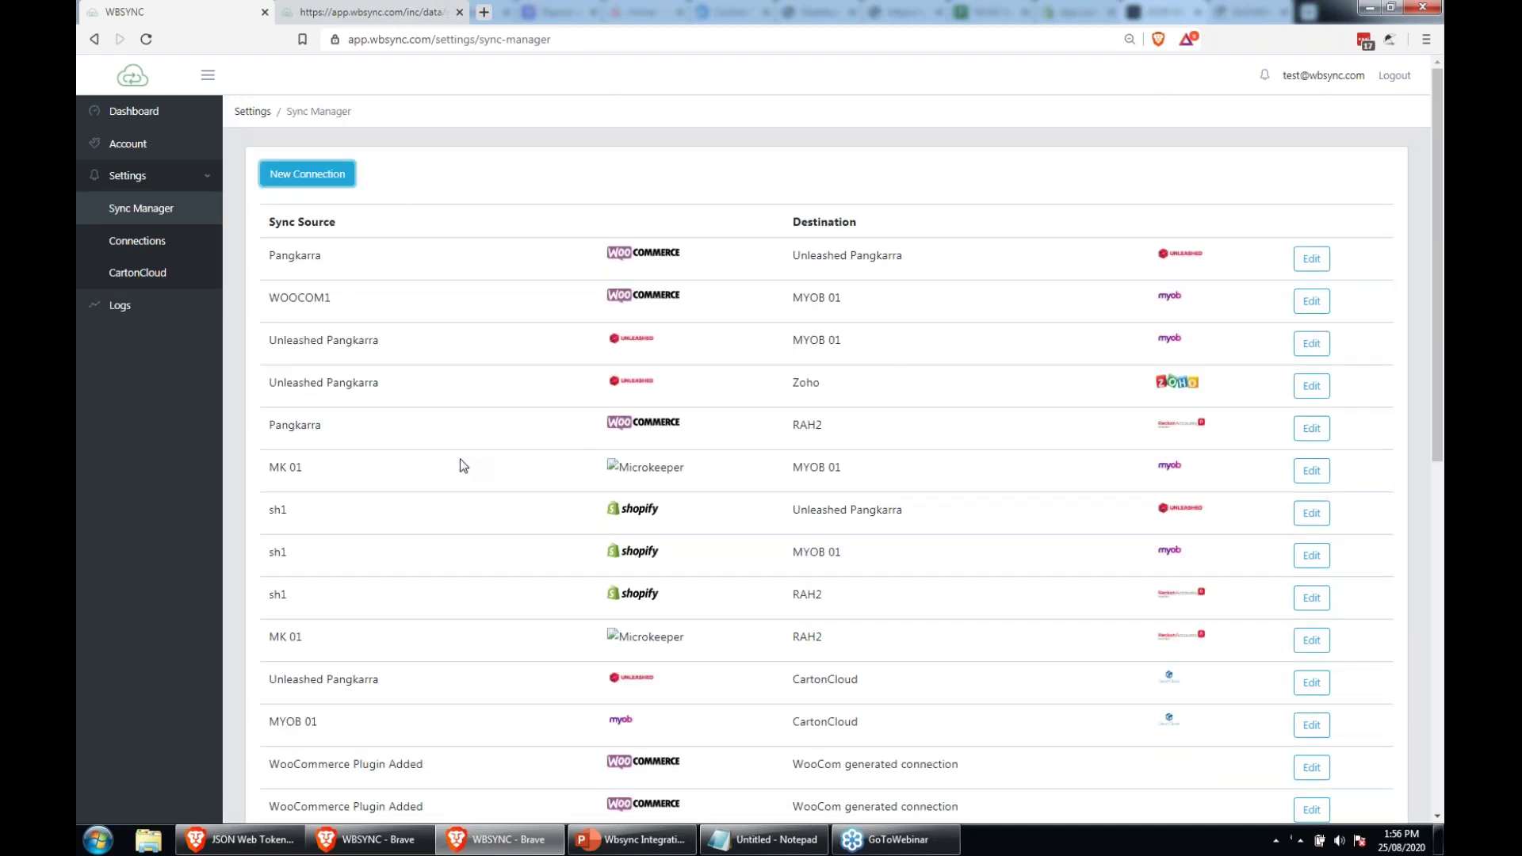
scroll(386, 420, down, 6)
scroll(926, 678, down, 3)
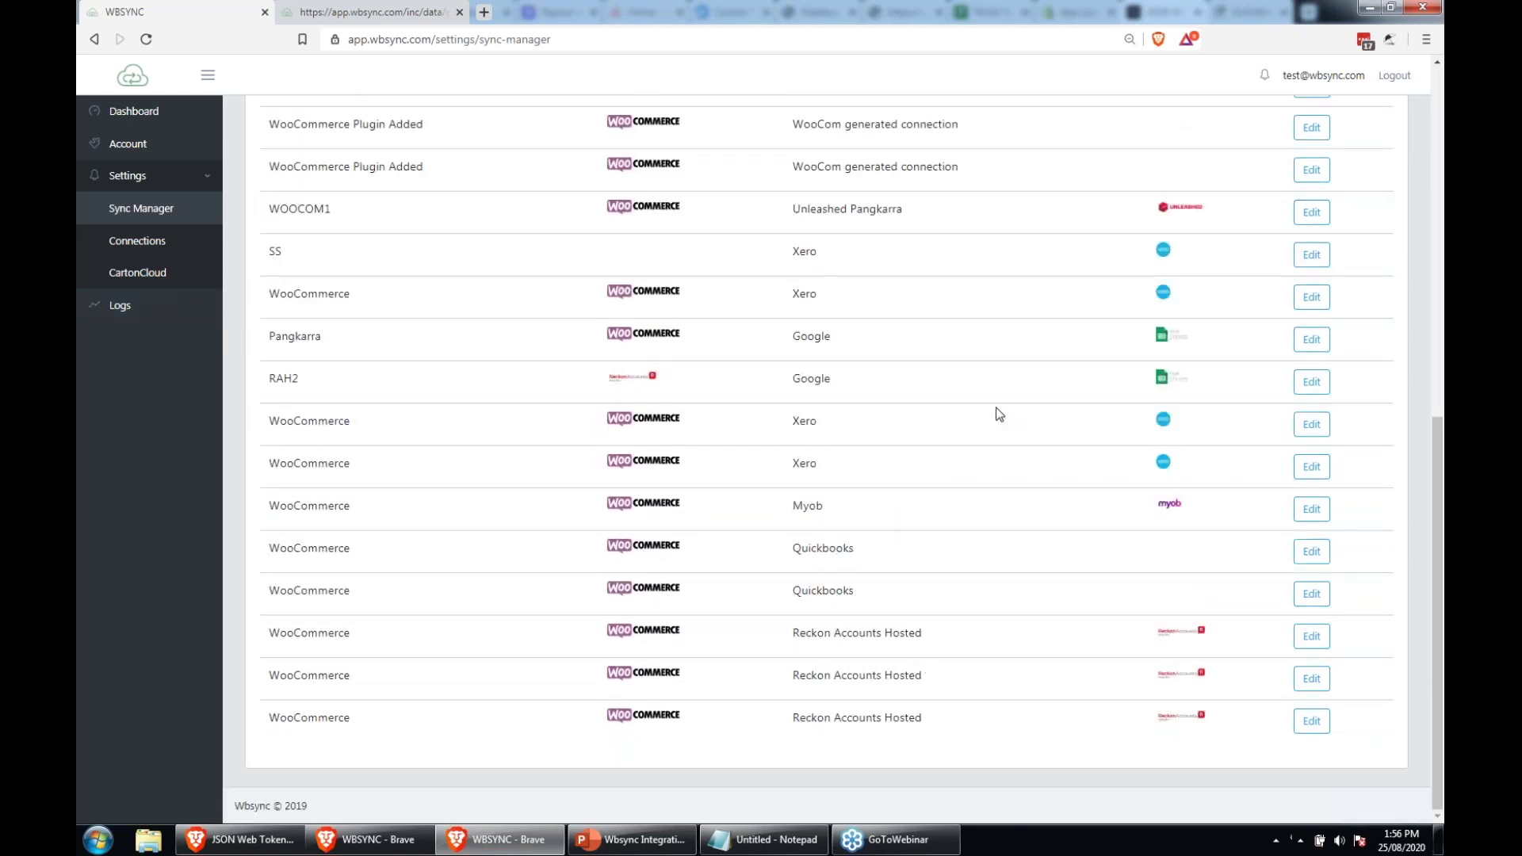
click(1312, 383)
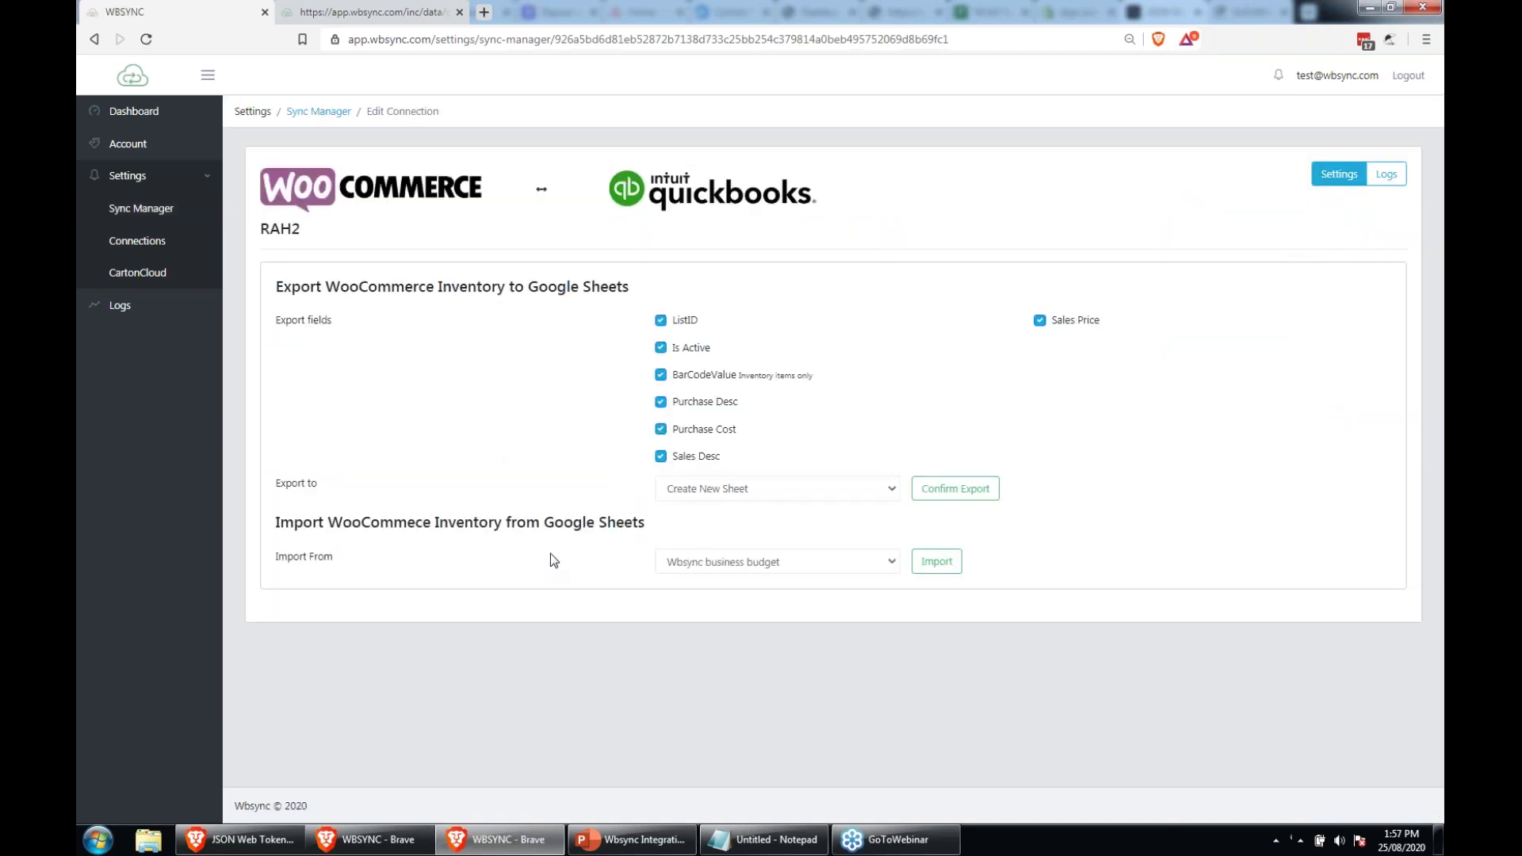
Review the RAH2 Export WooCommerce Inventory settings, then switch to the private browser window
drag(283, 280, 610, 290)
click(645, 300)
click(357, 847)
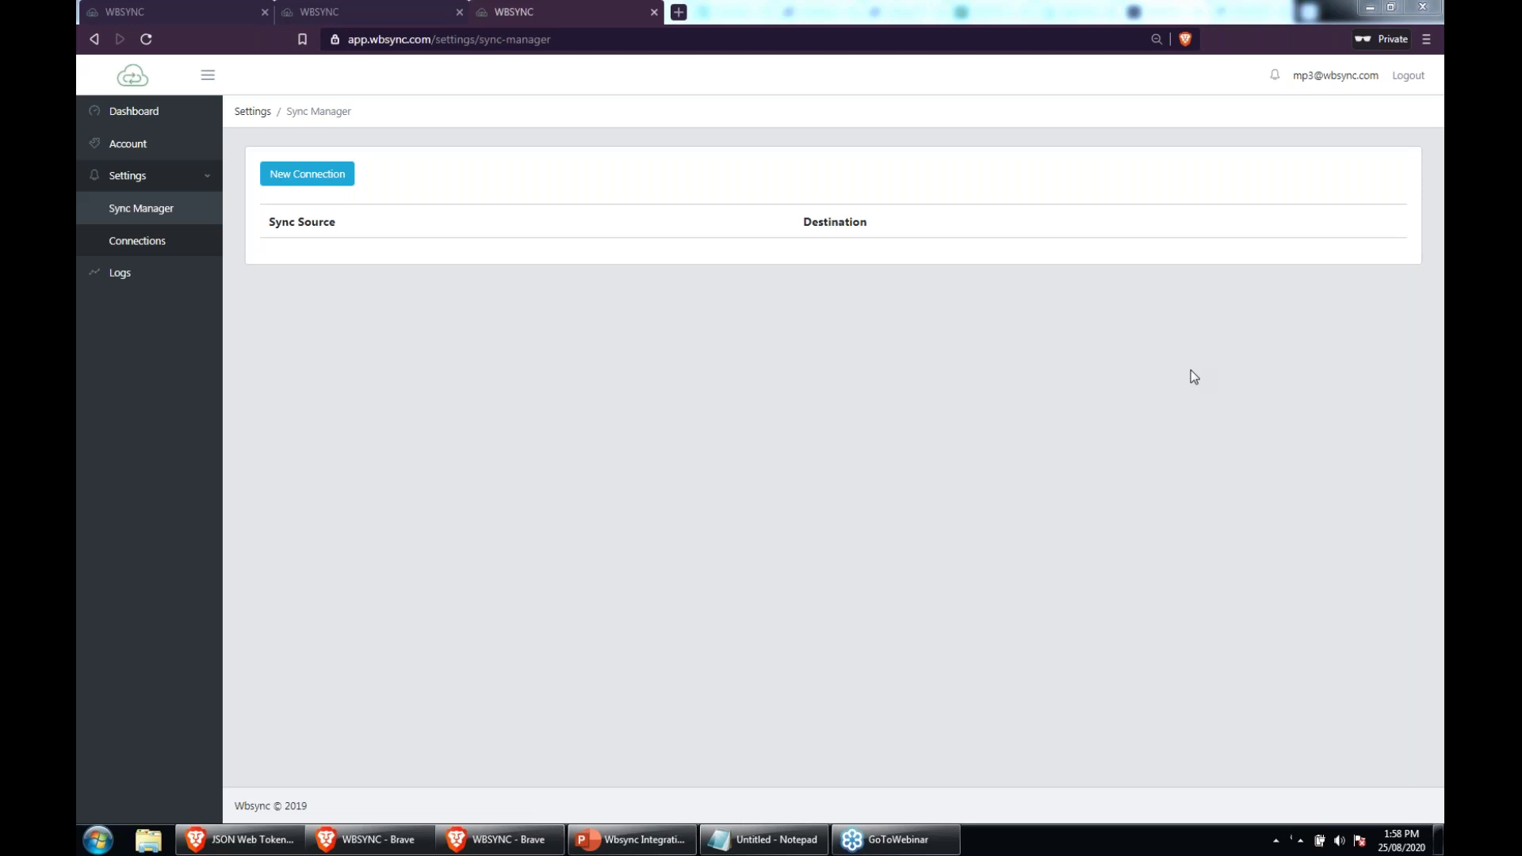
right_click(694, 437)
click(792, 604)
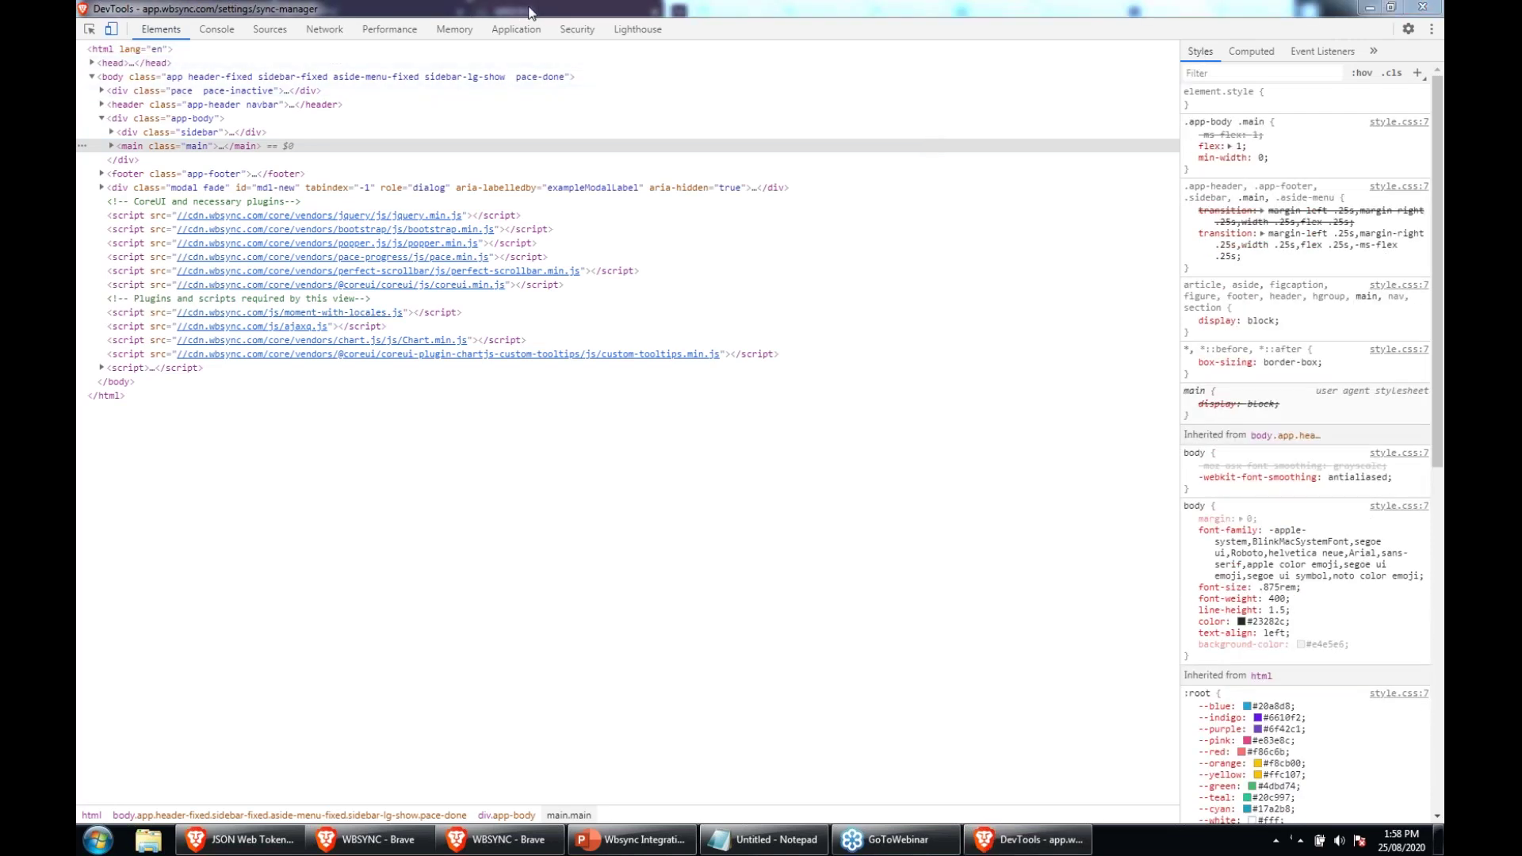
drag(1134, 8, 1133, 512)
click(1134, 475)
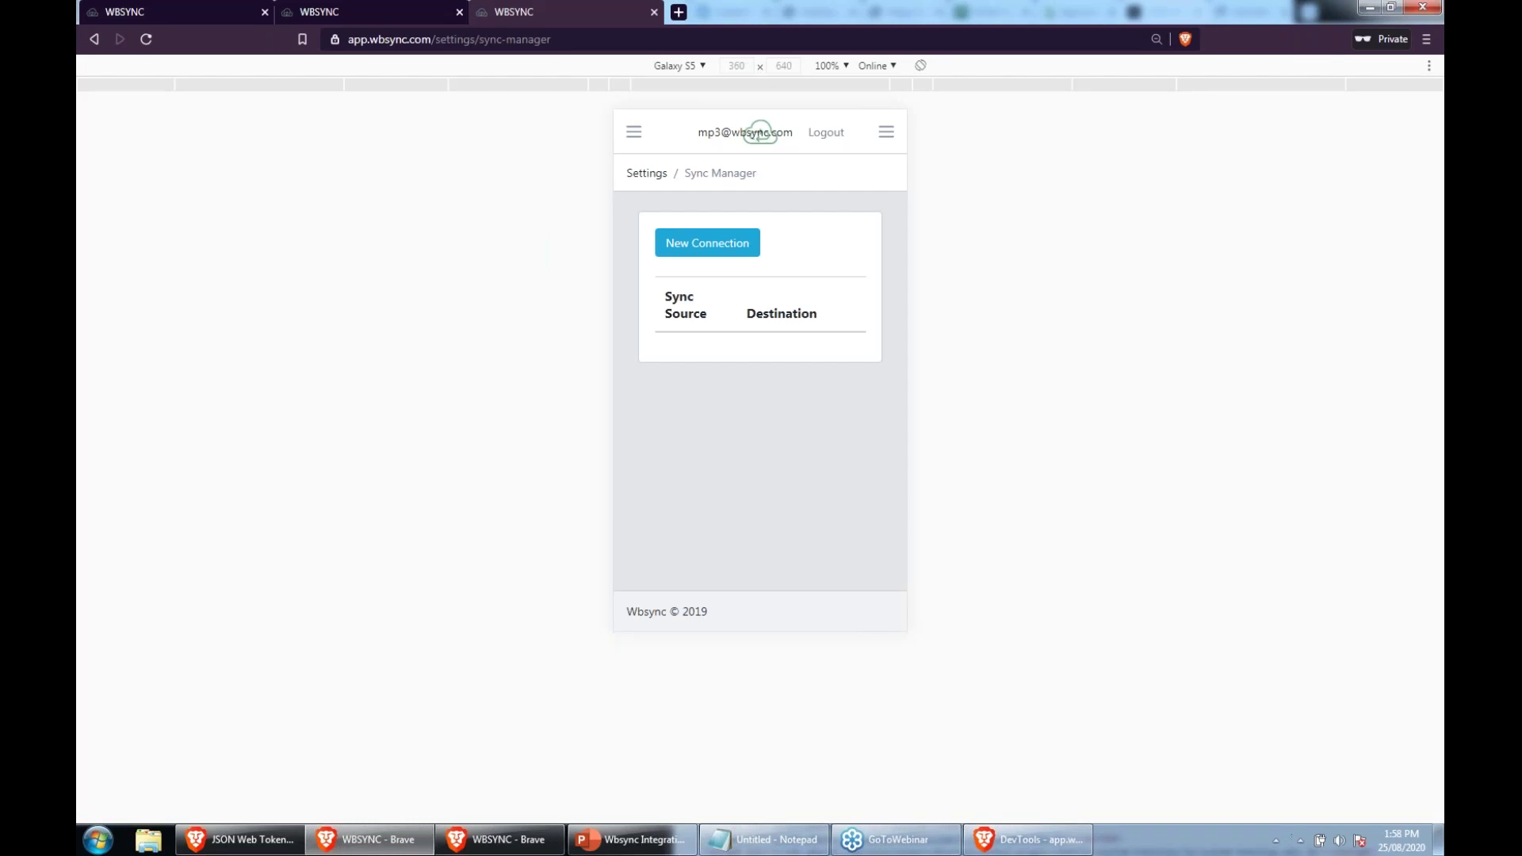
click(634, 132)
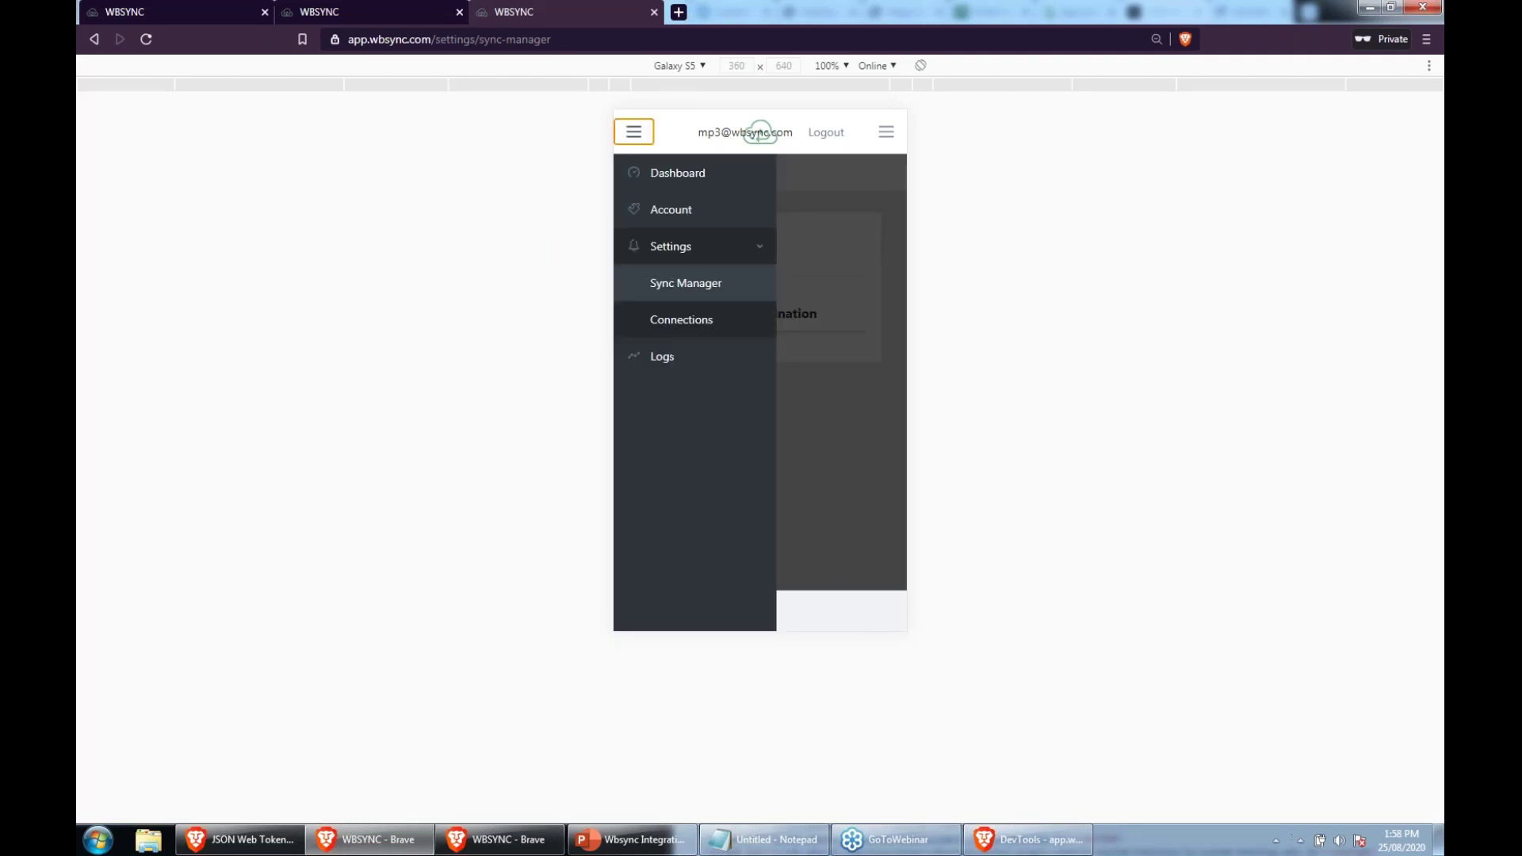
click(685, 283)
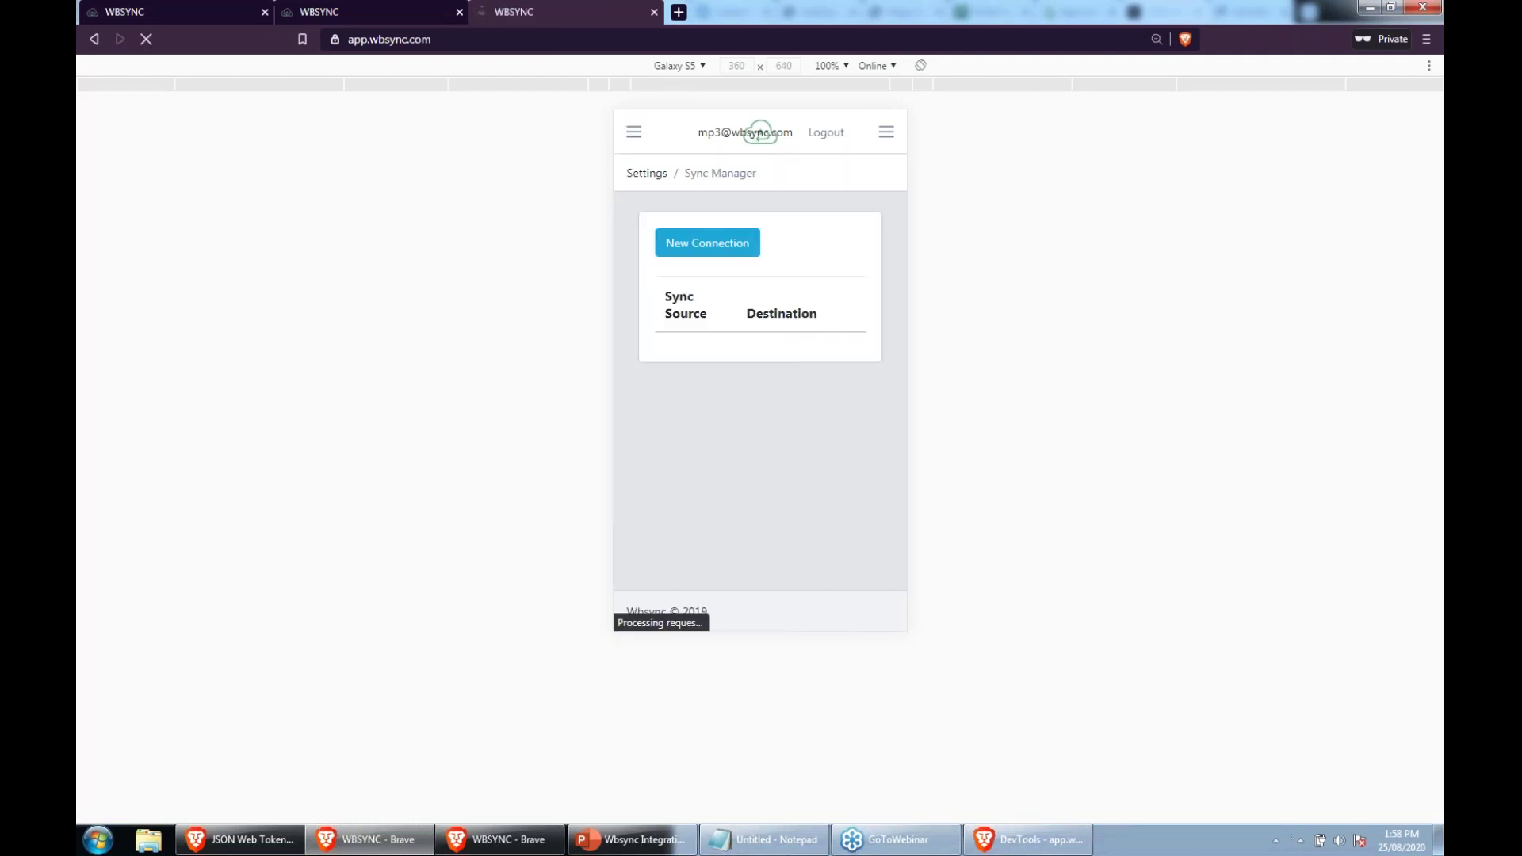
scroll(760, 396, down, 4)
scroll(760, 396, up, 4)
click(633, 132)
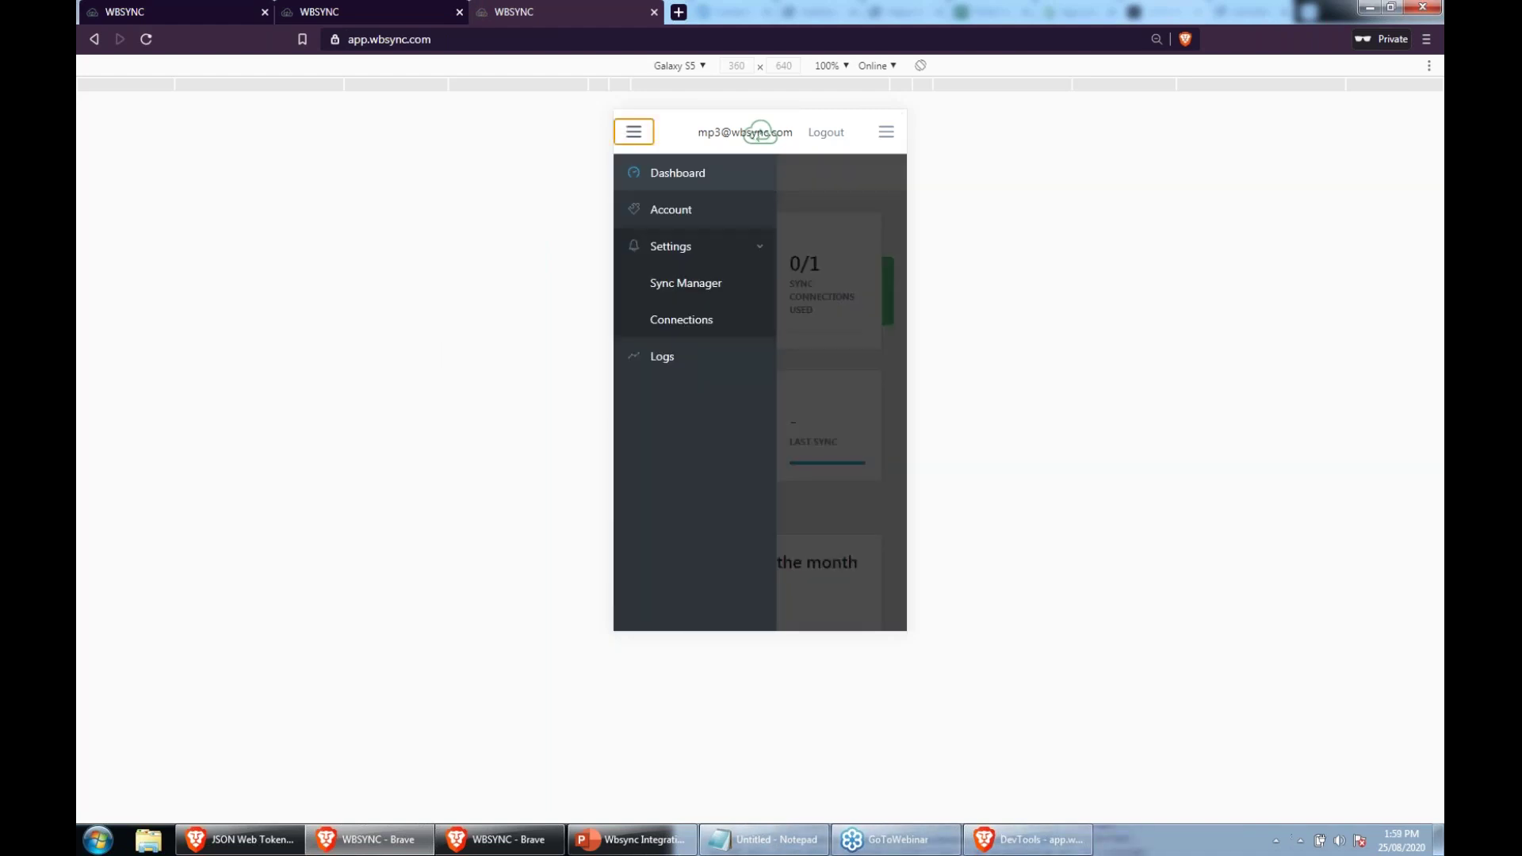
click(686, 283)
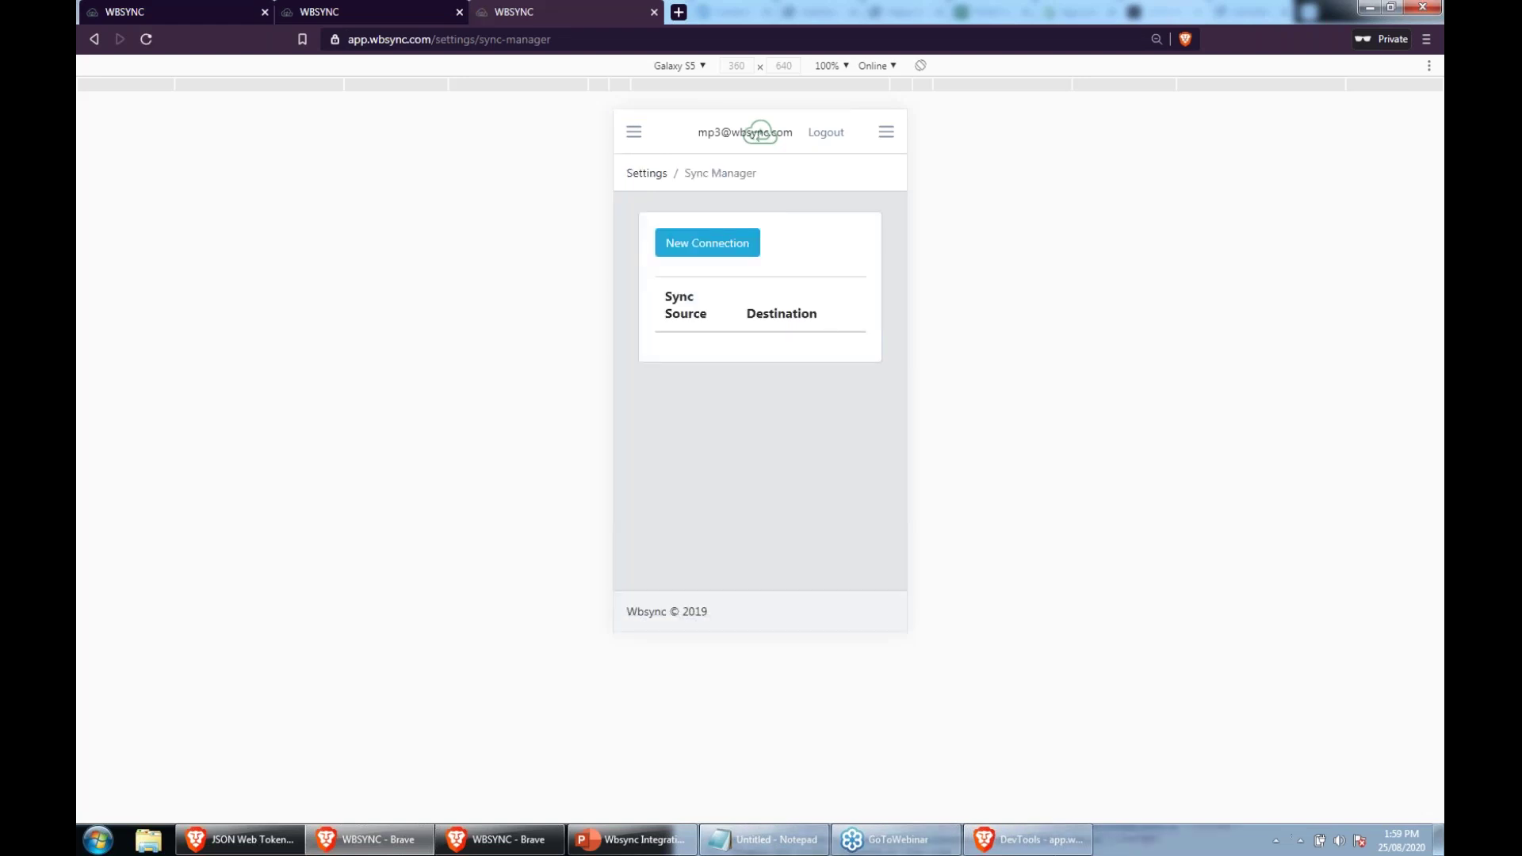
click(707, 242)
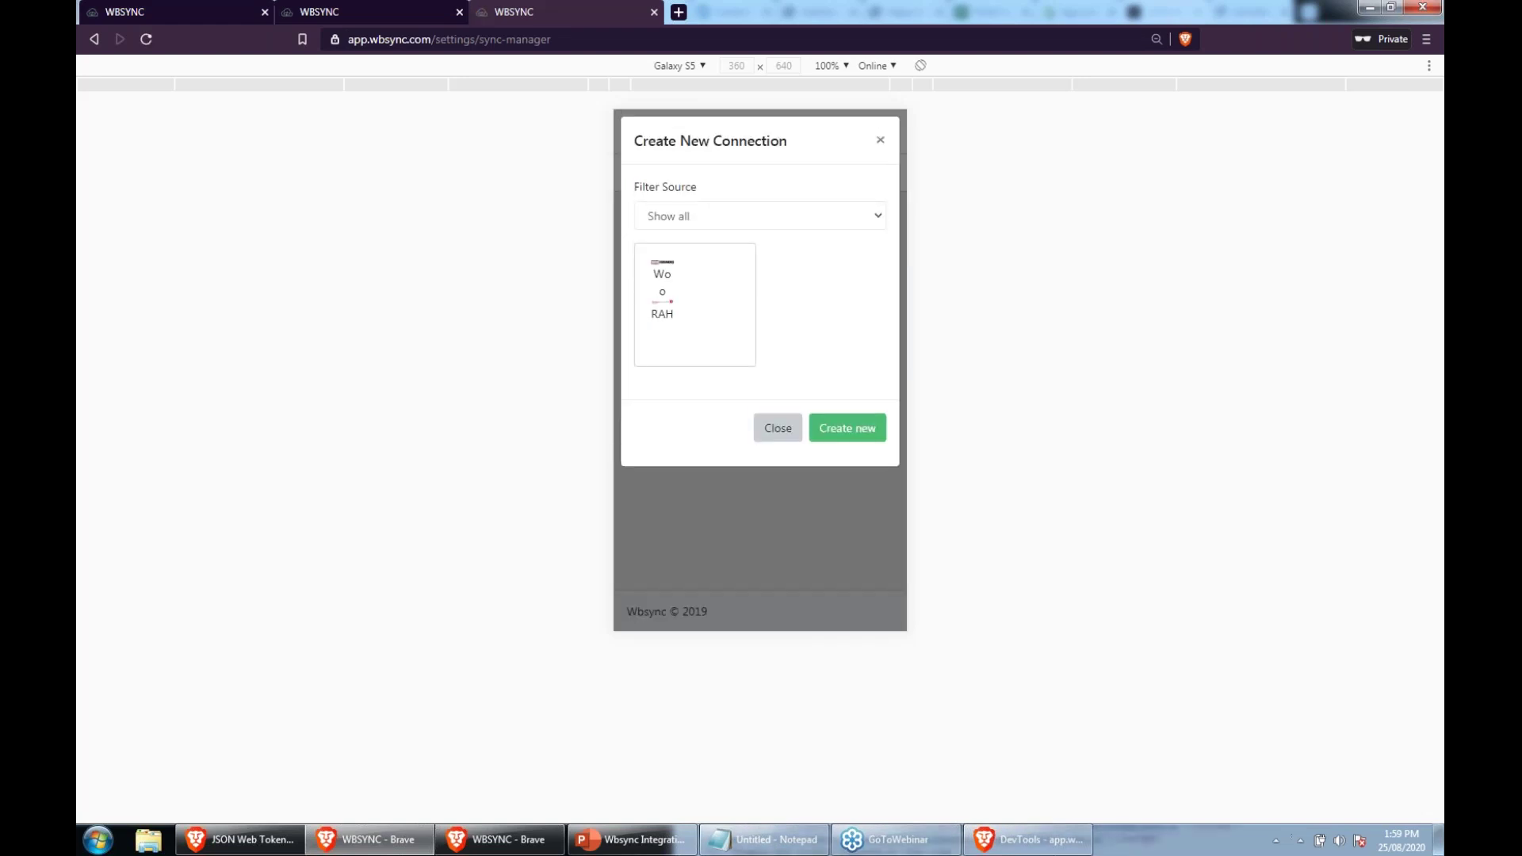
key(Escape)
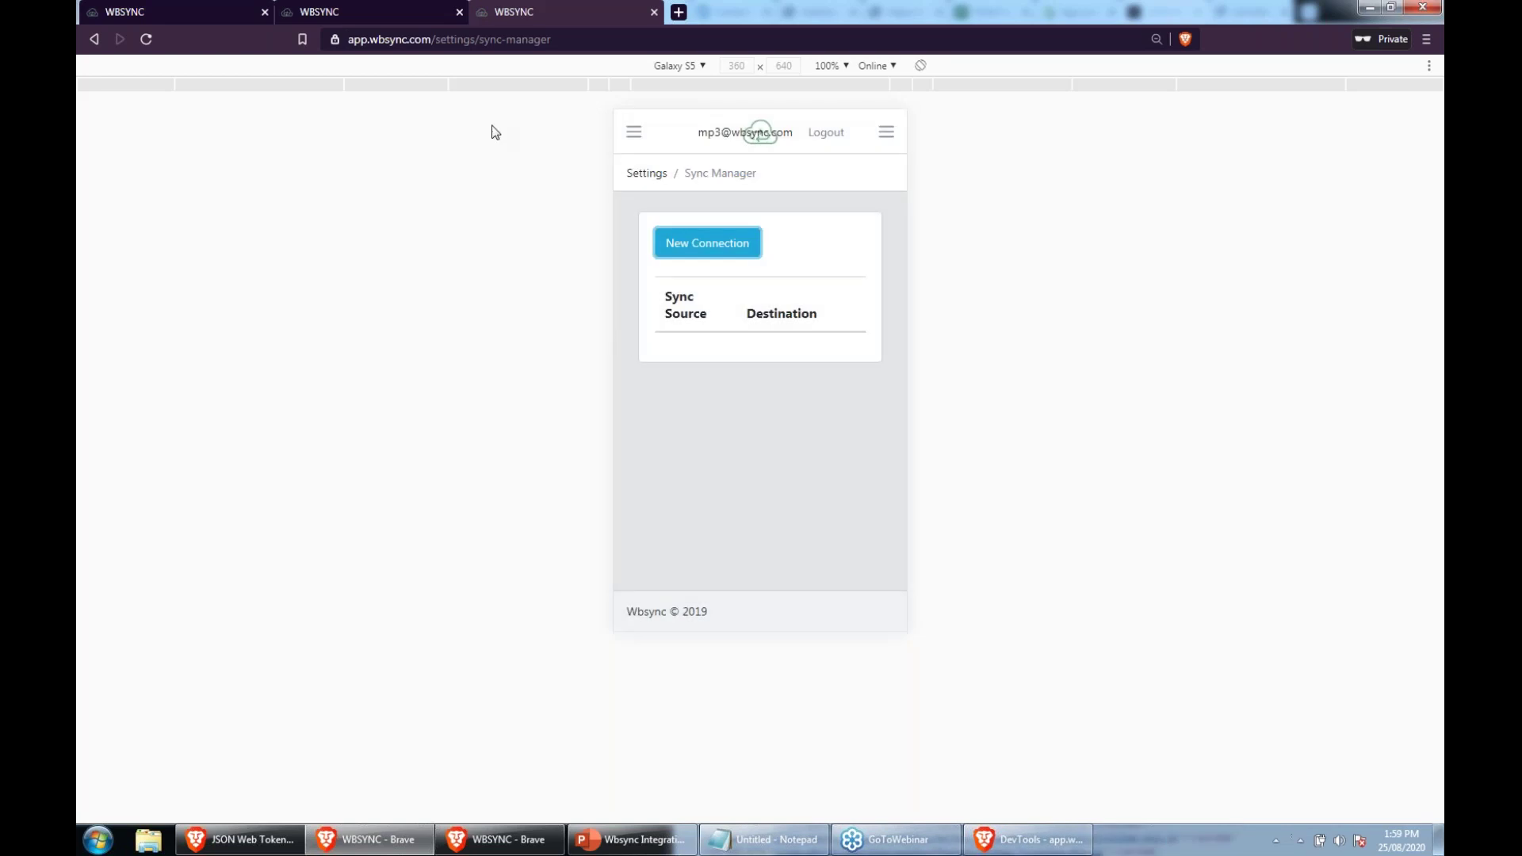